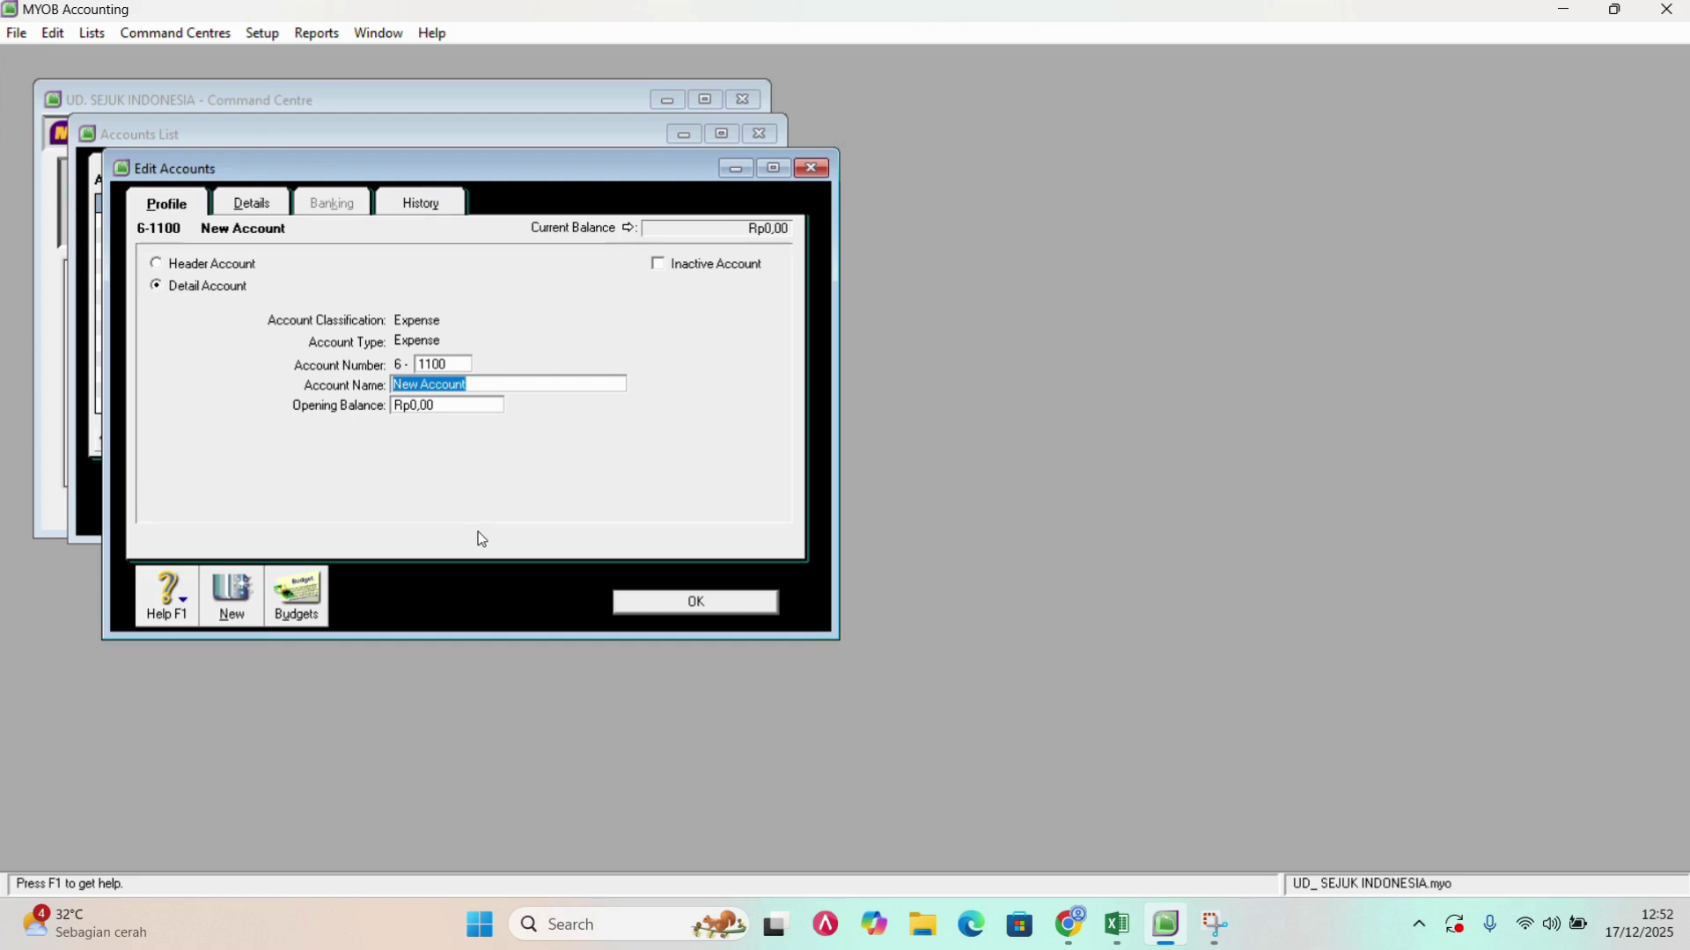
Renumber the new expense account to 6-1000, name it ADVERTISING EXPENSE and set its opening balance to 4400000.
double_click(449, 364)
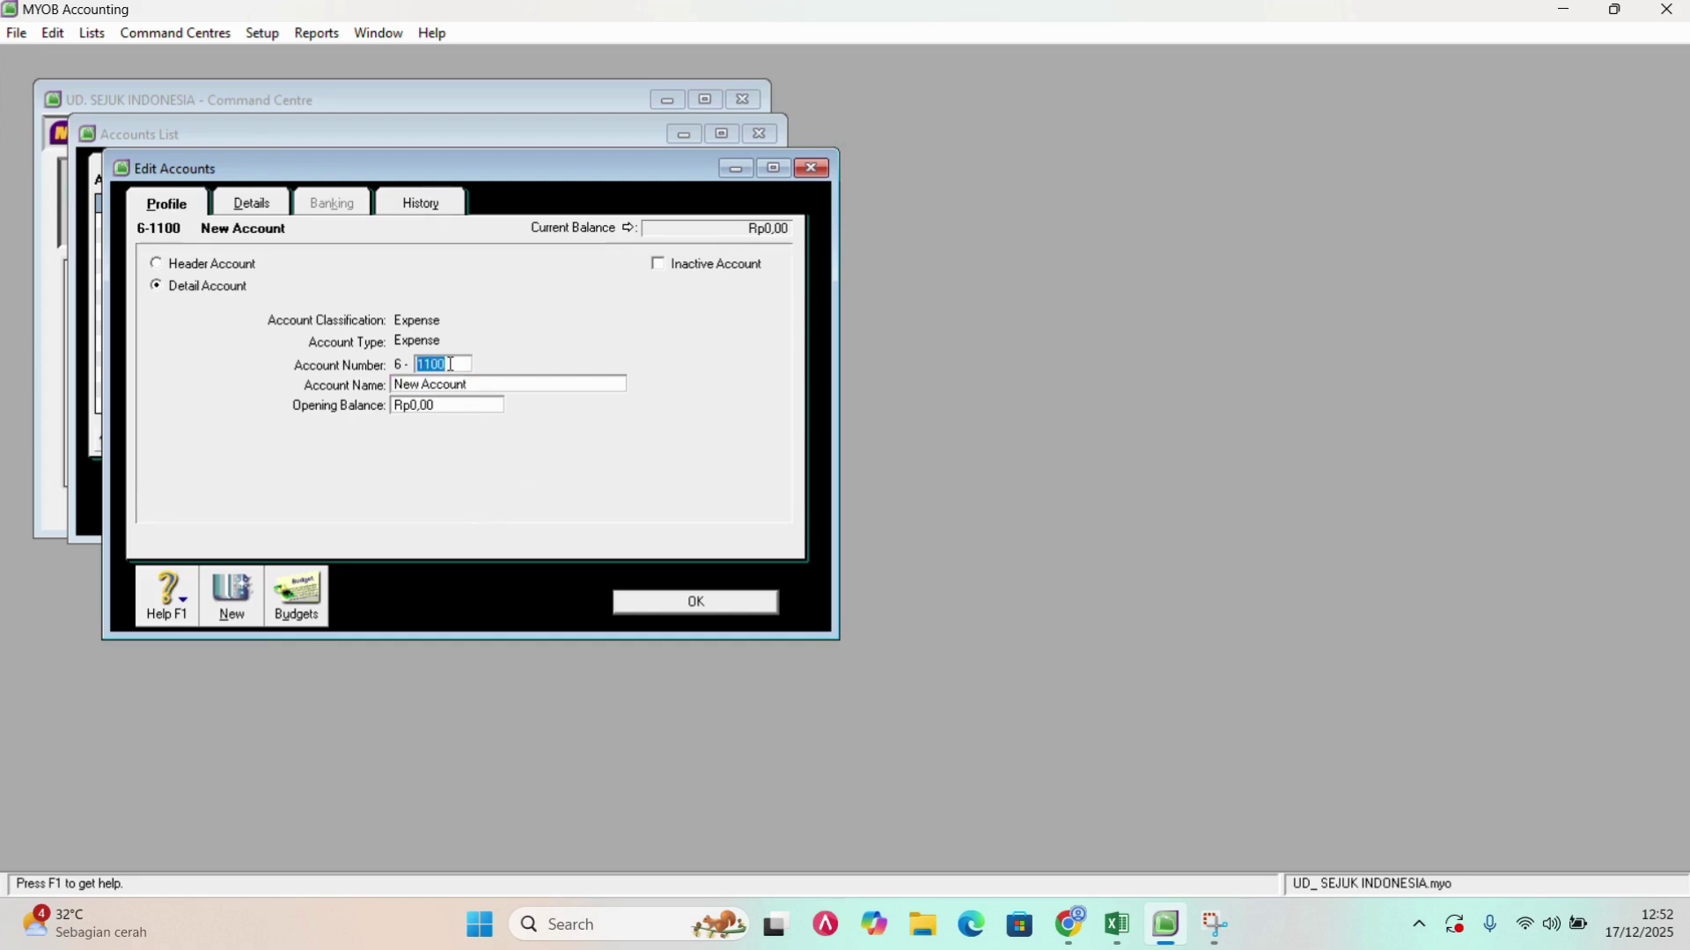
type("1000")
key("Tab")
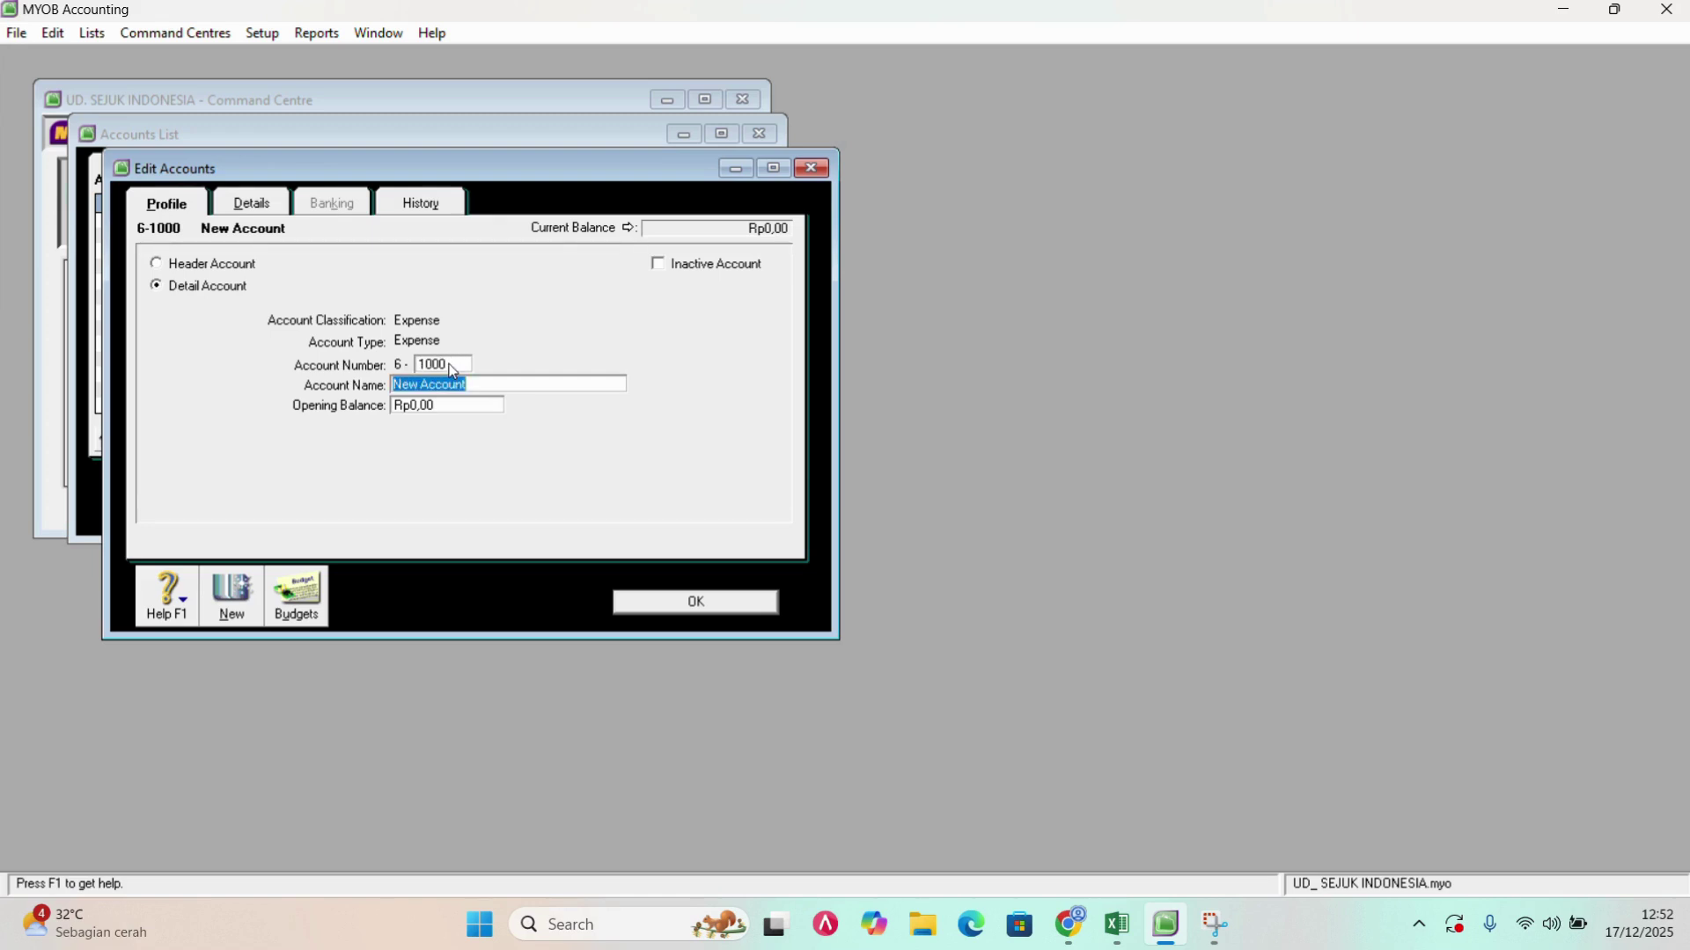
type("ADVERTISING EXPENS")
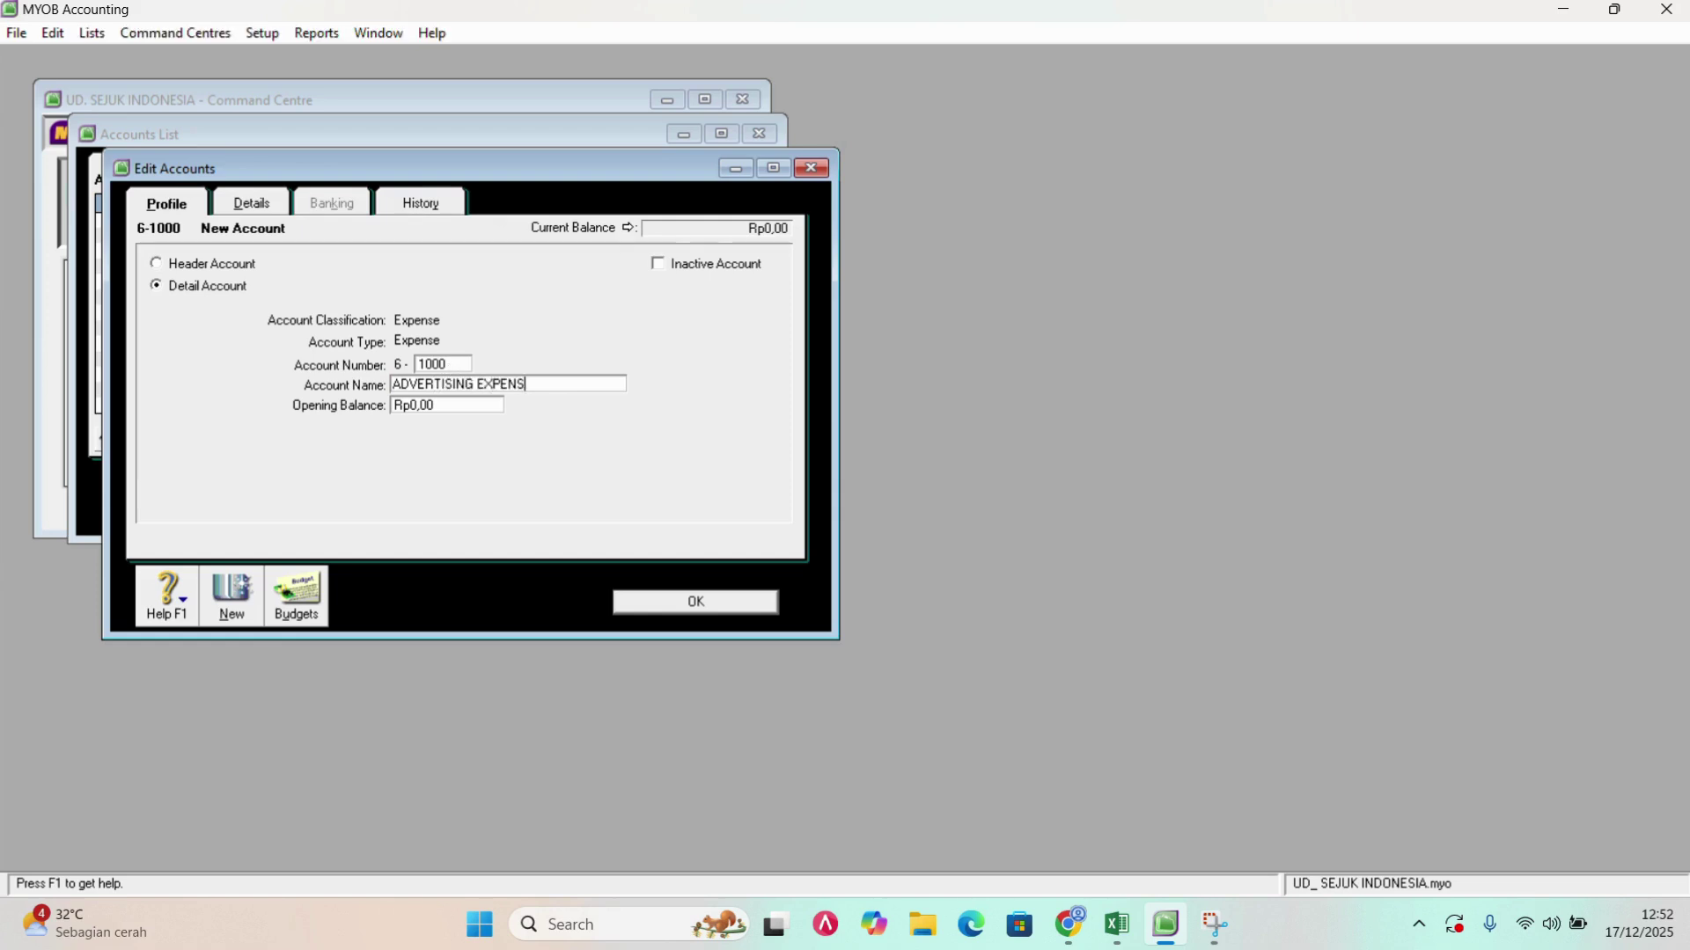
type("E")
key("Tab")
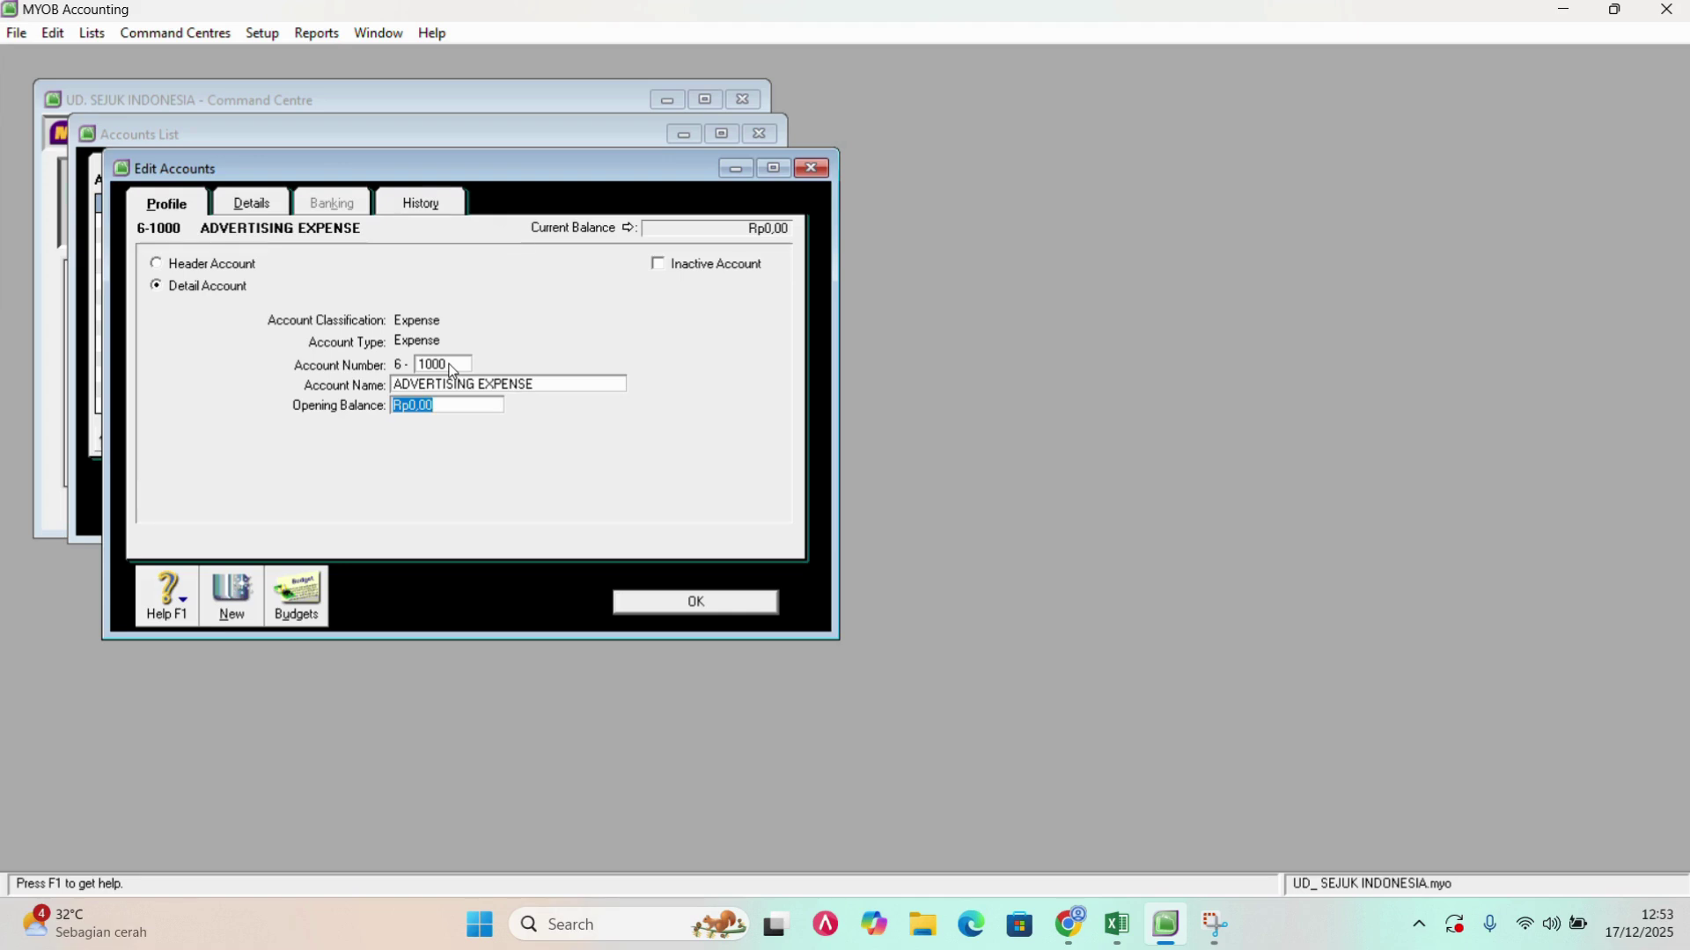
type("4400000")
key("Tab")
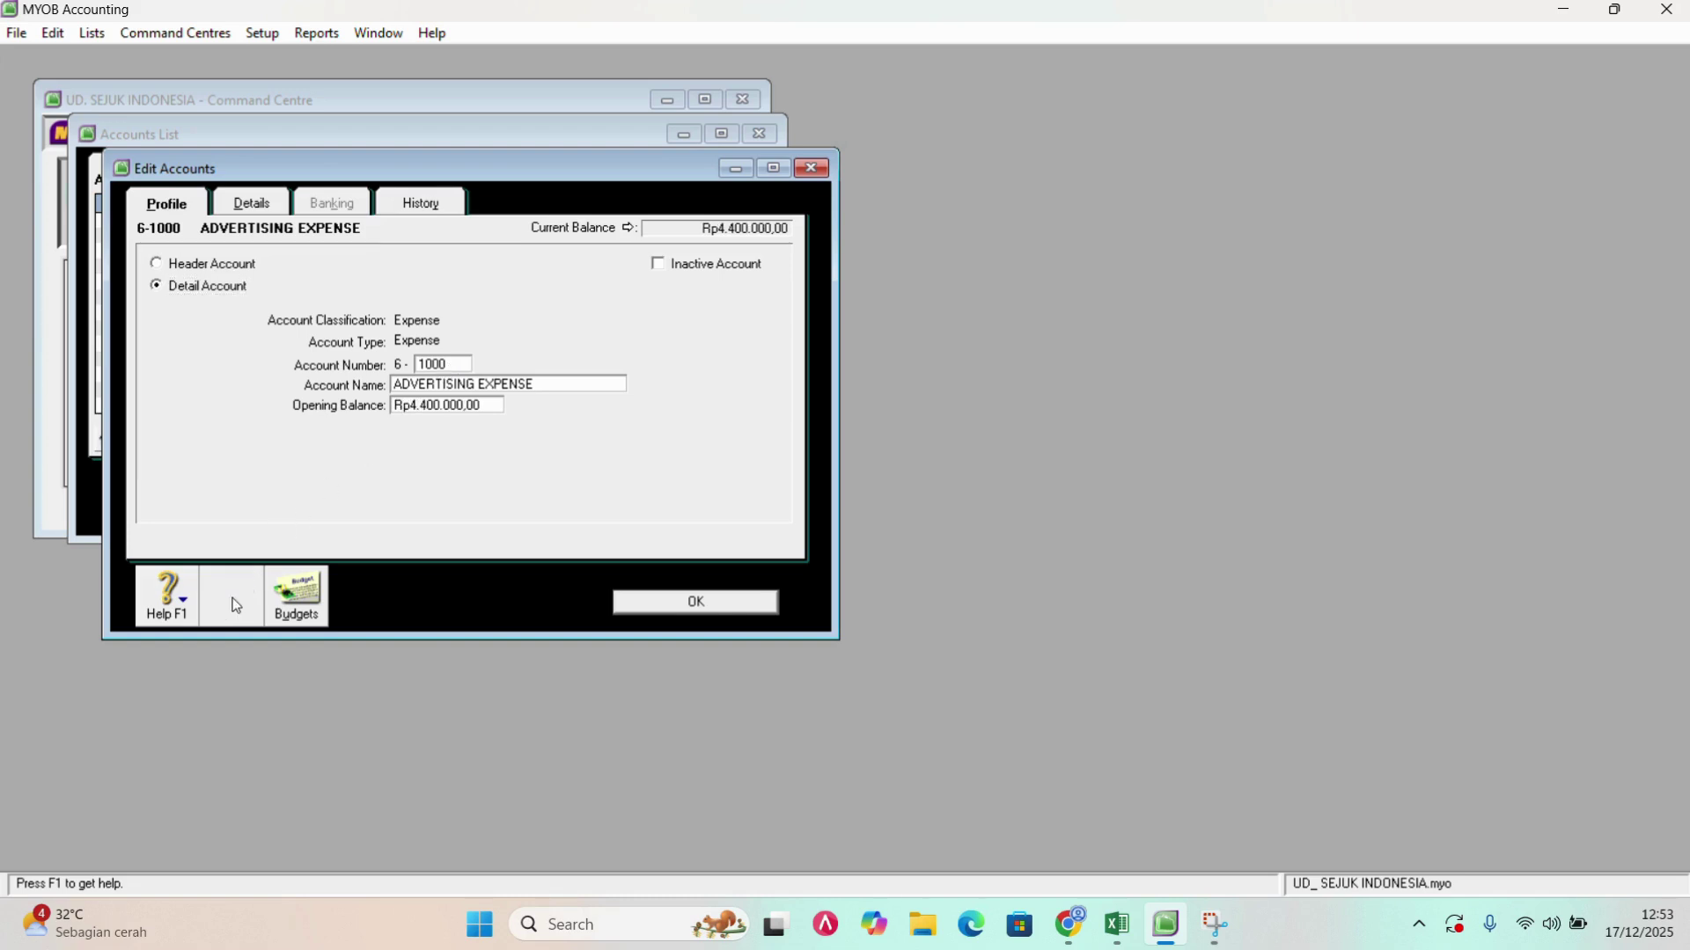
Create expense account 6-1100 named TELEPHONE, INTERNET &ELECT EXP with an opening balance of 11400000.
left_click(234, 604)
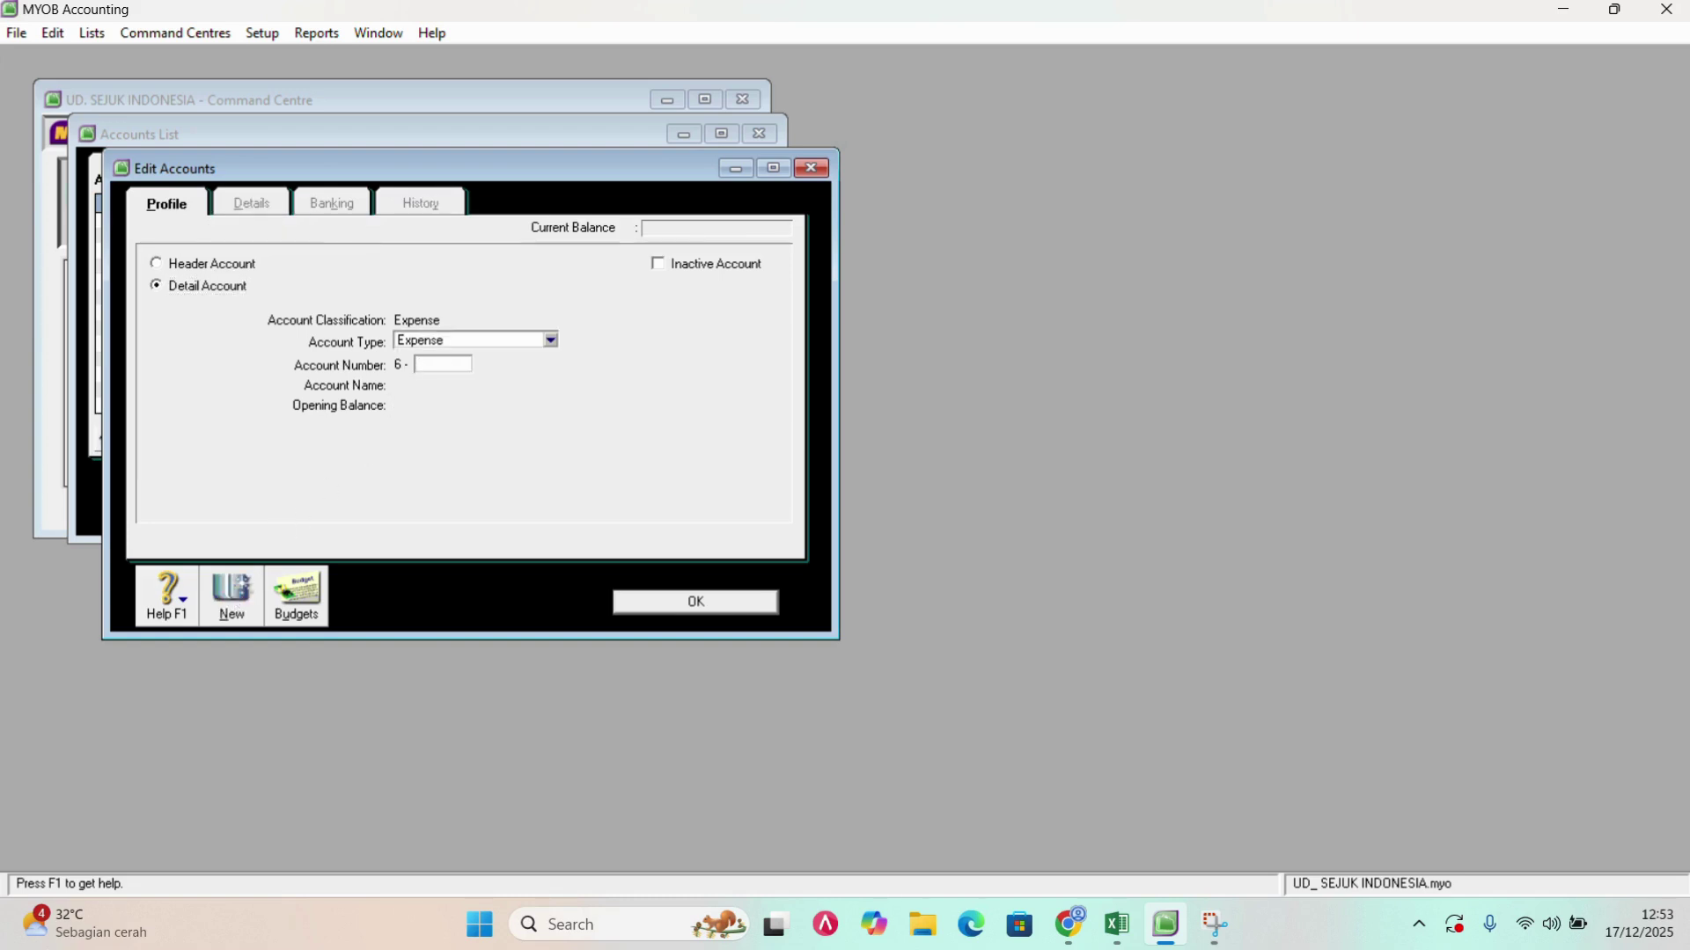
type("1100")
key("Tab")
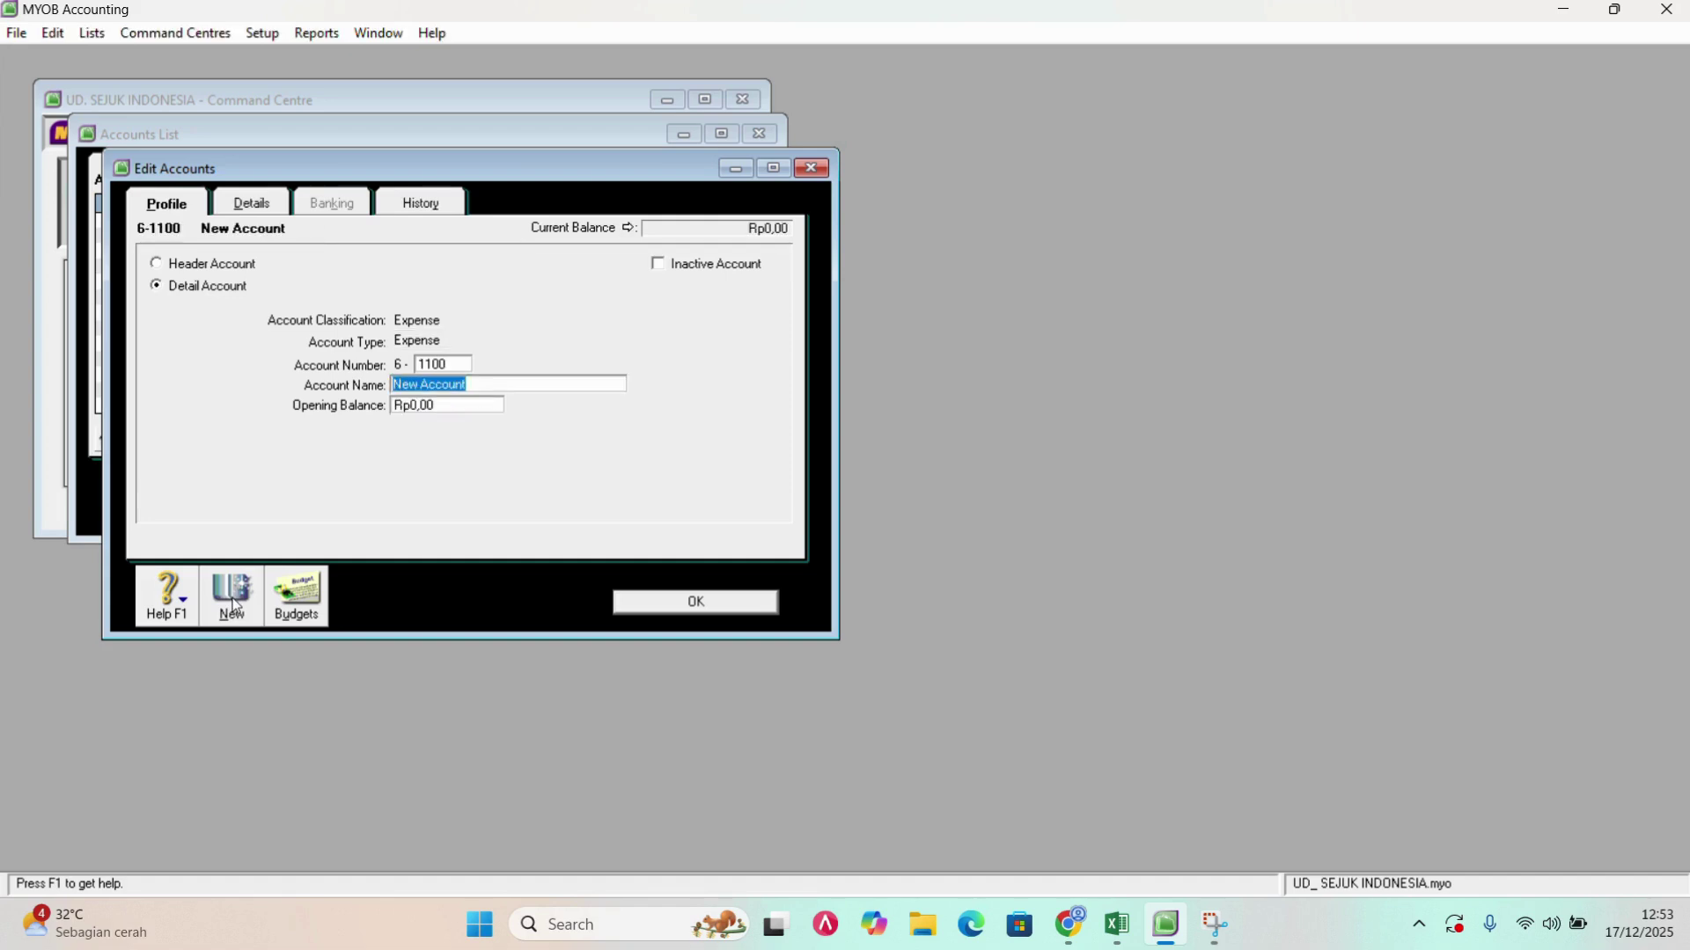
type("TELE")
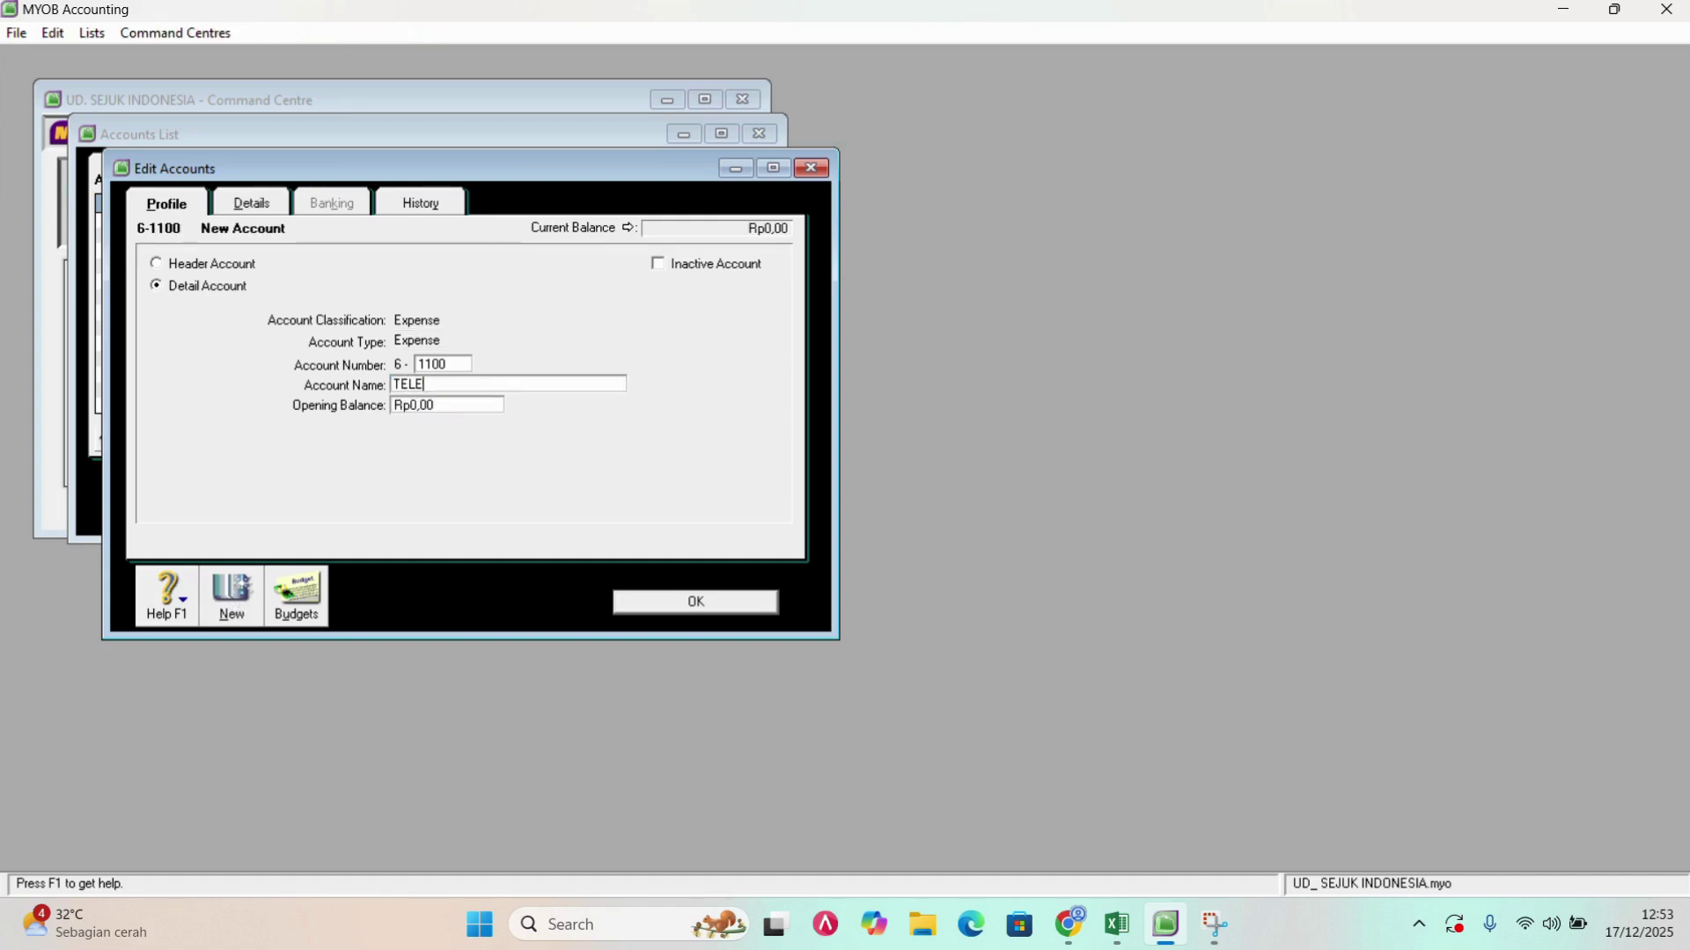
type("PHONE")
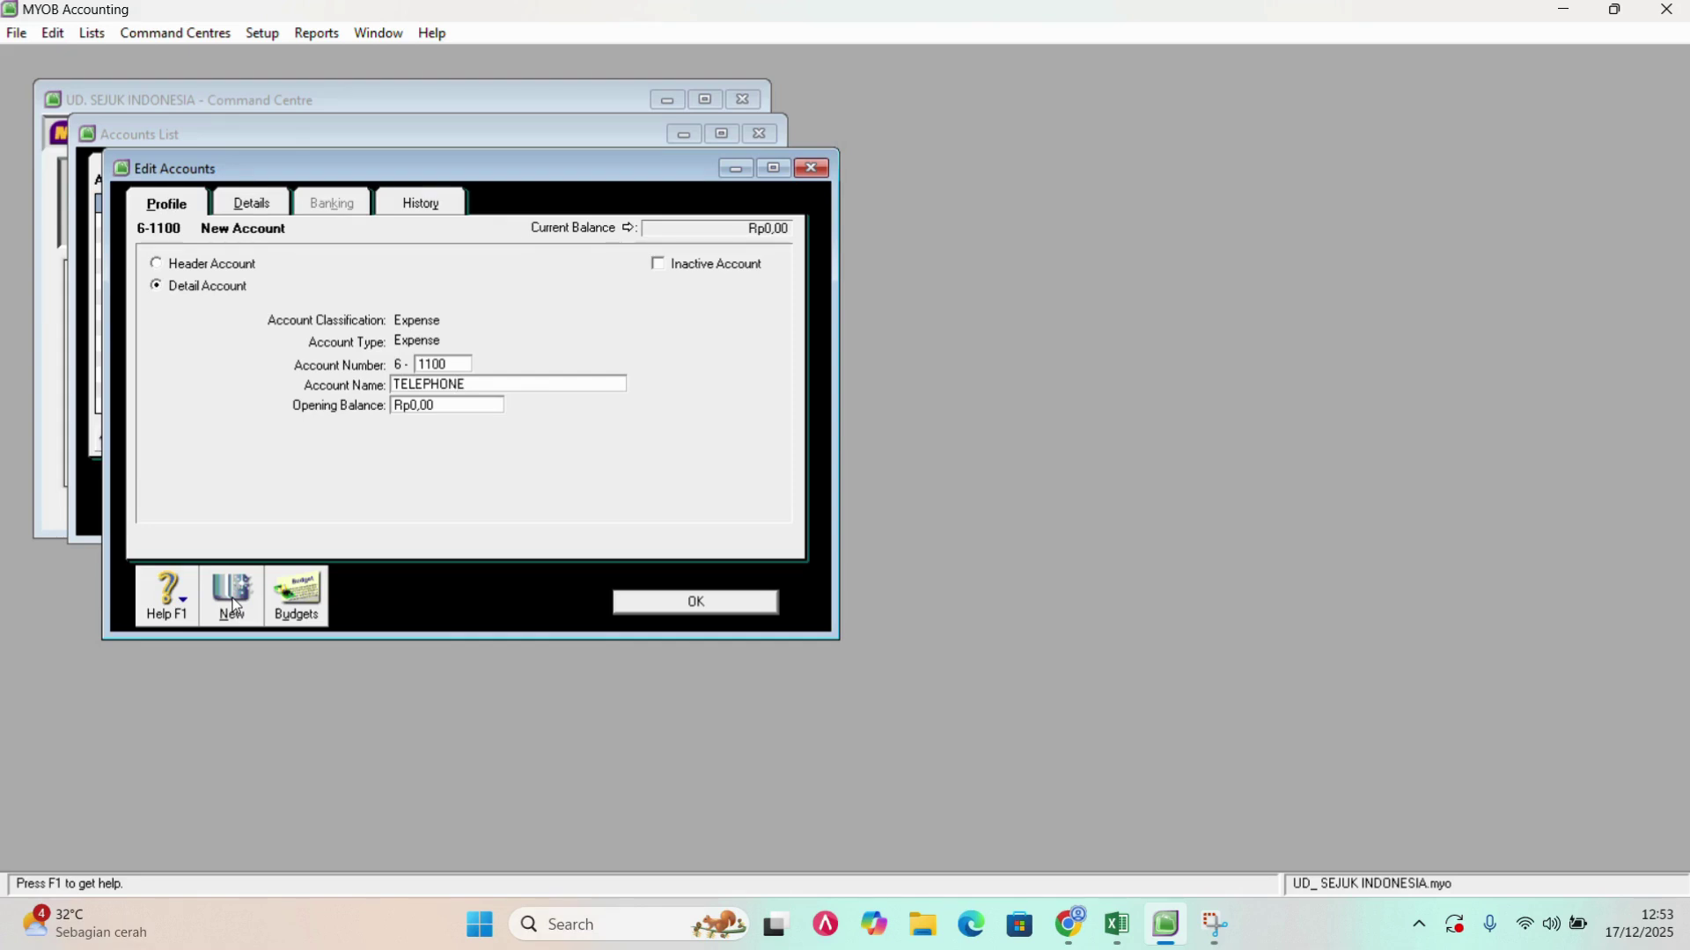
type(", INTERNET &ELECT EXP")
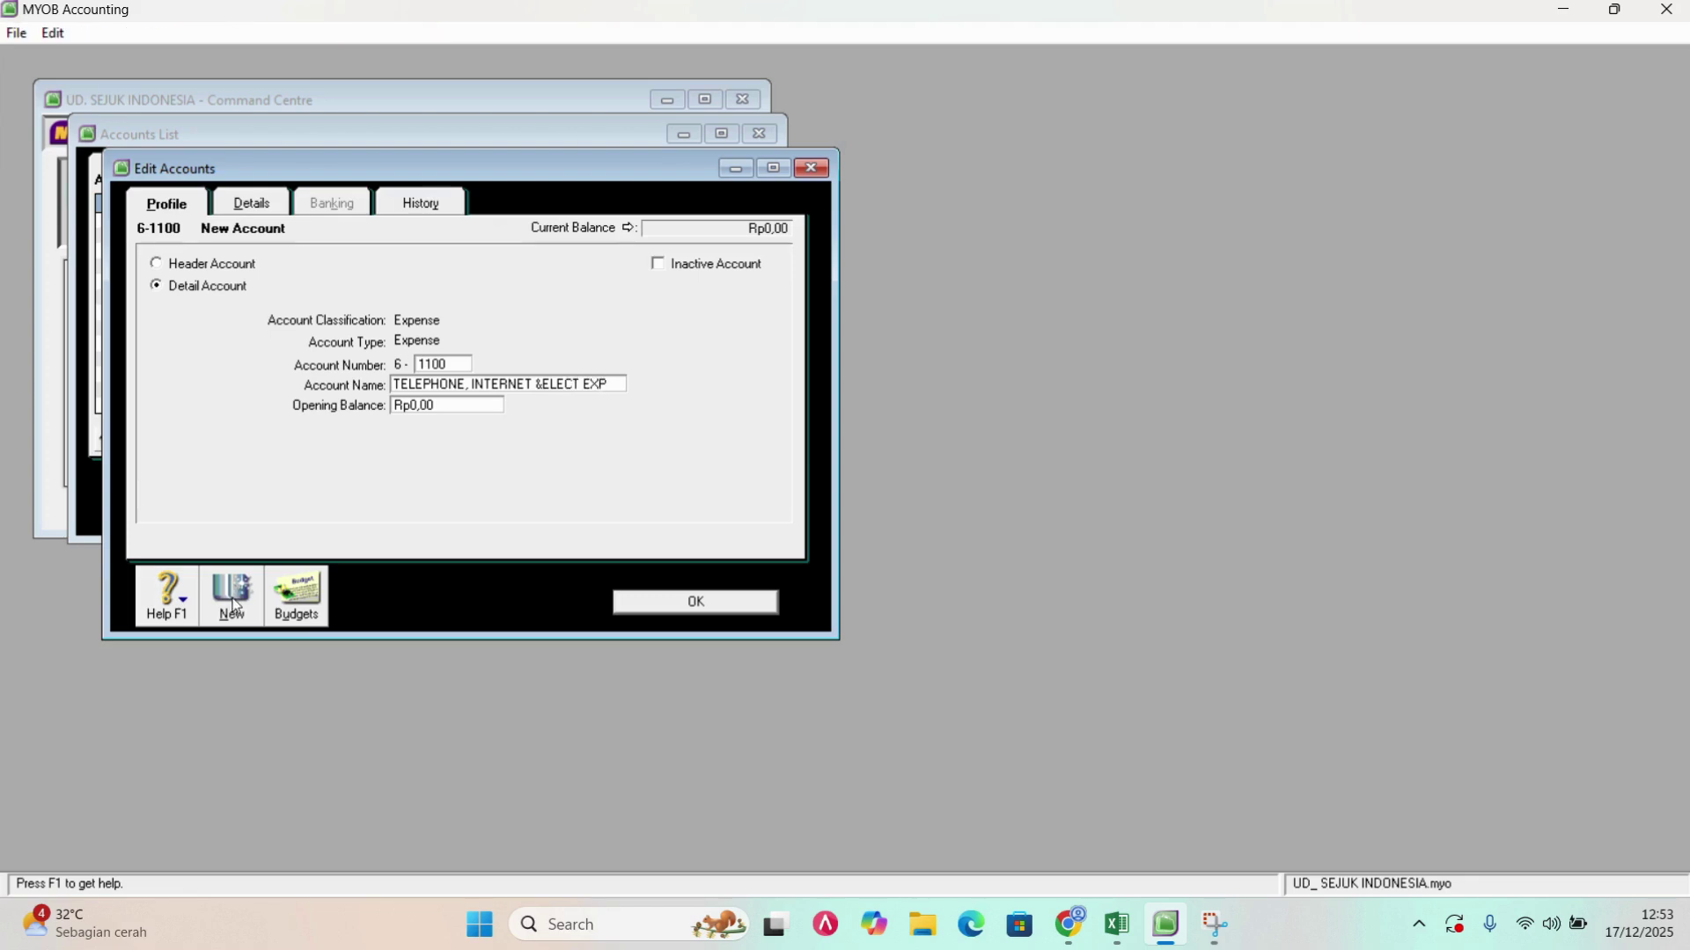
key("Tab")
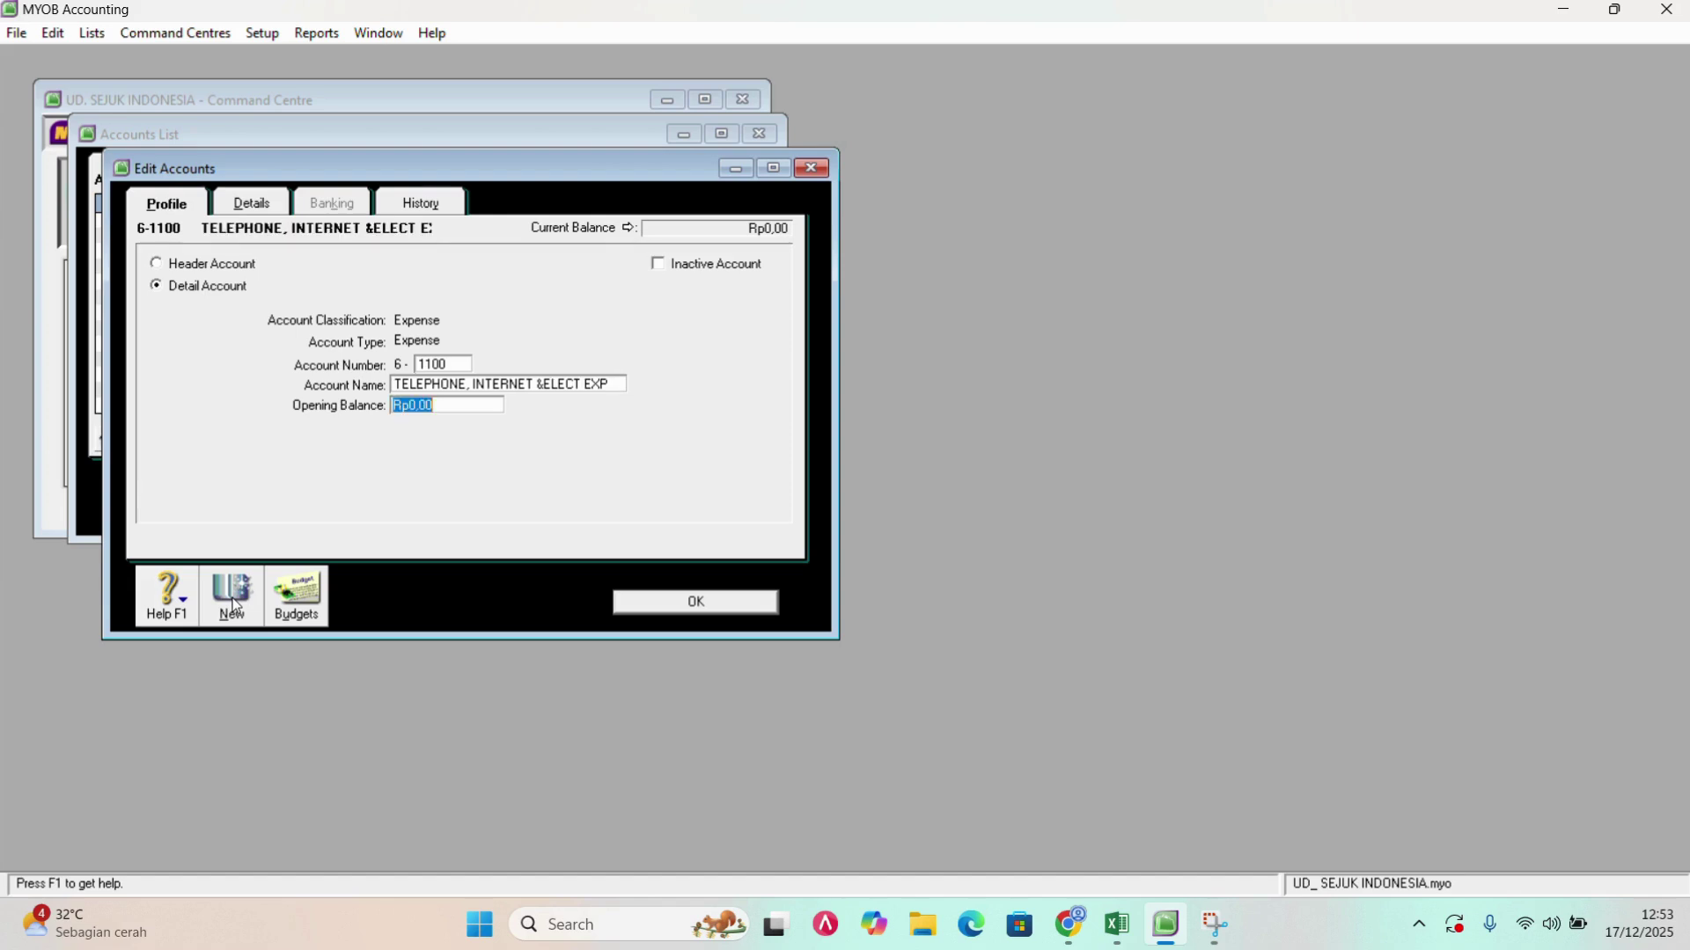
type("11400000")
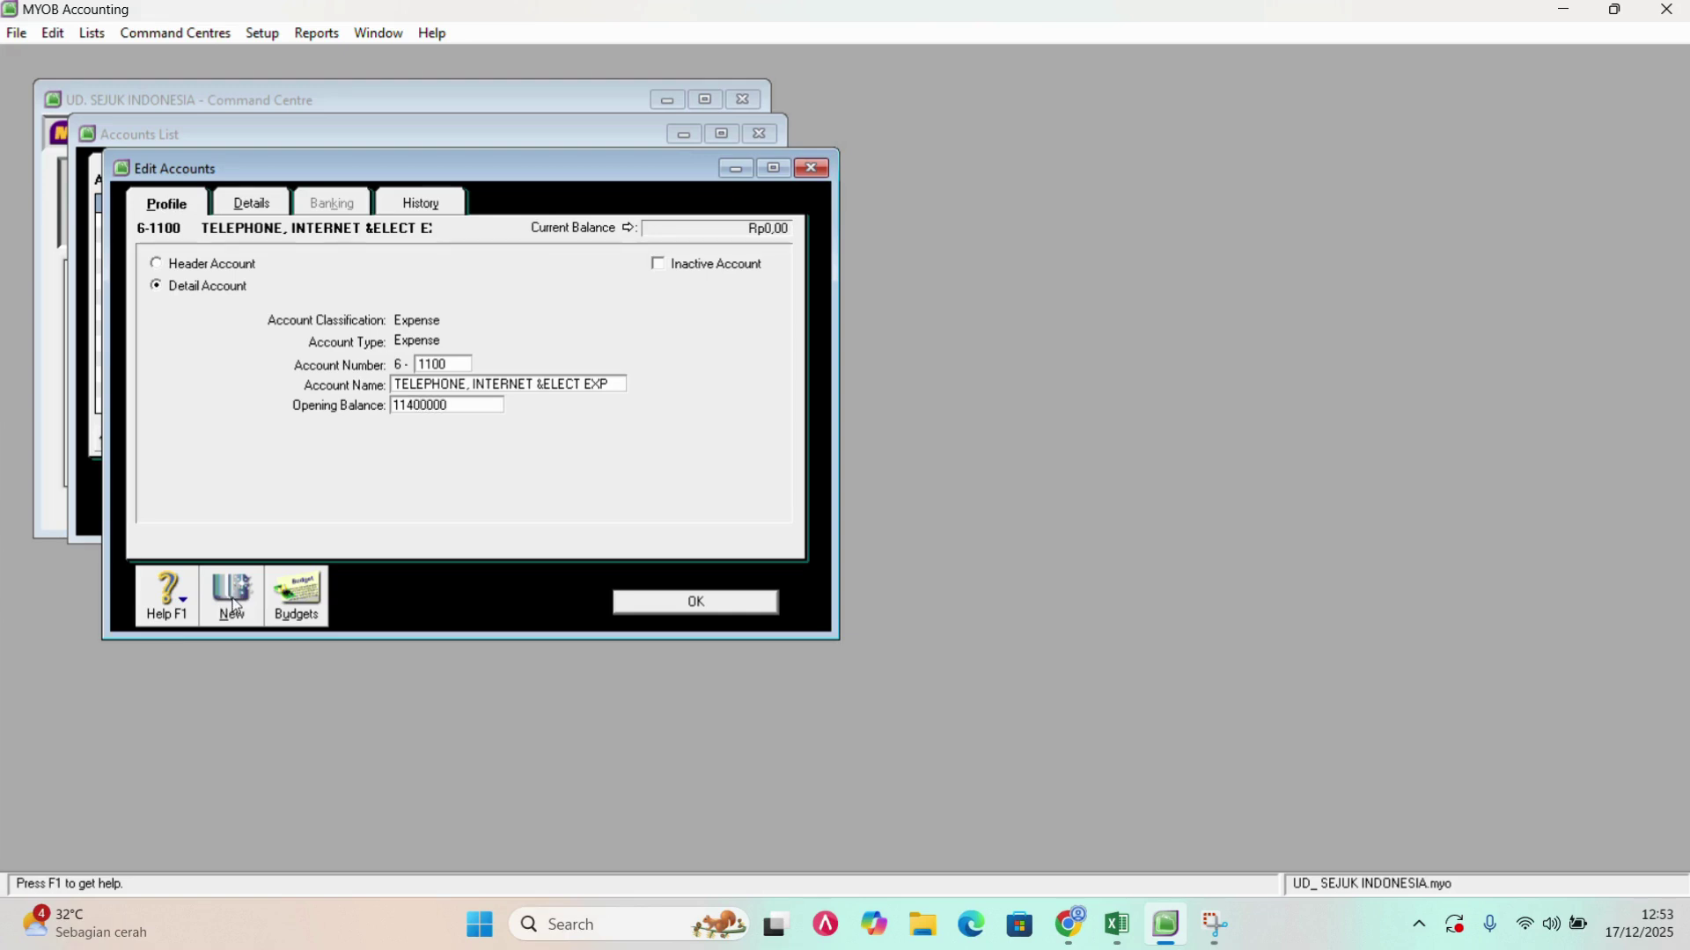
key("Tab")
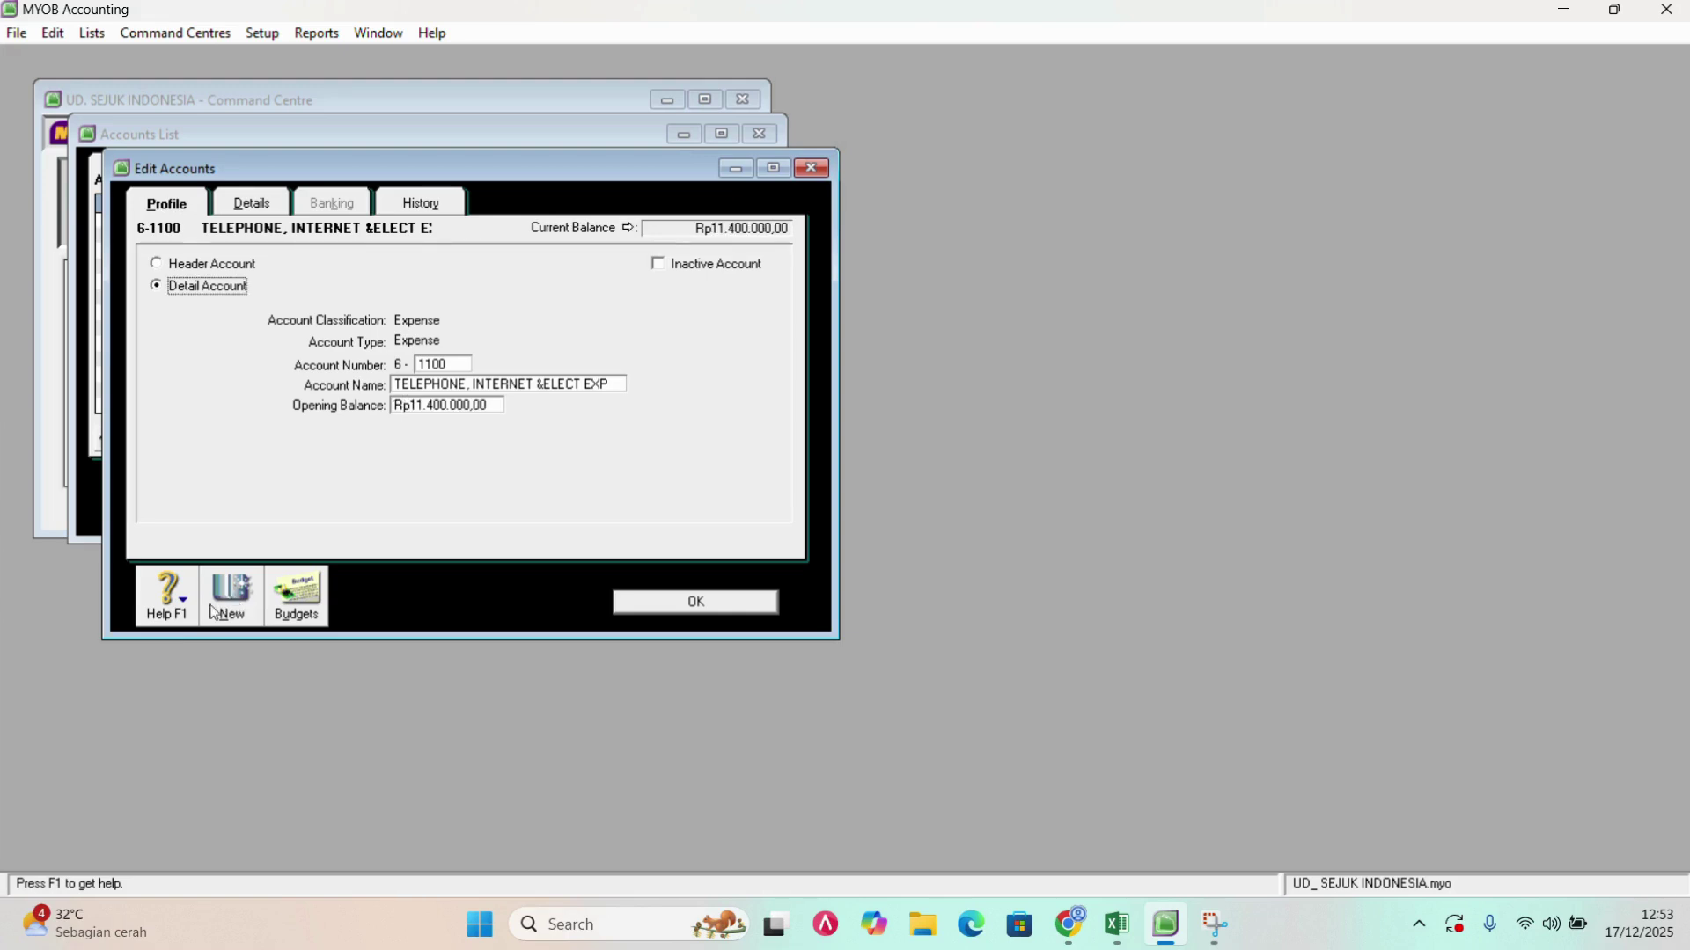
Create expense account 6-1200 named OFFICE SUPPLIES EXPENSE with an opening balance of 4950000.
left_click(249, 592)
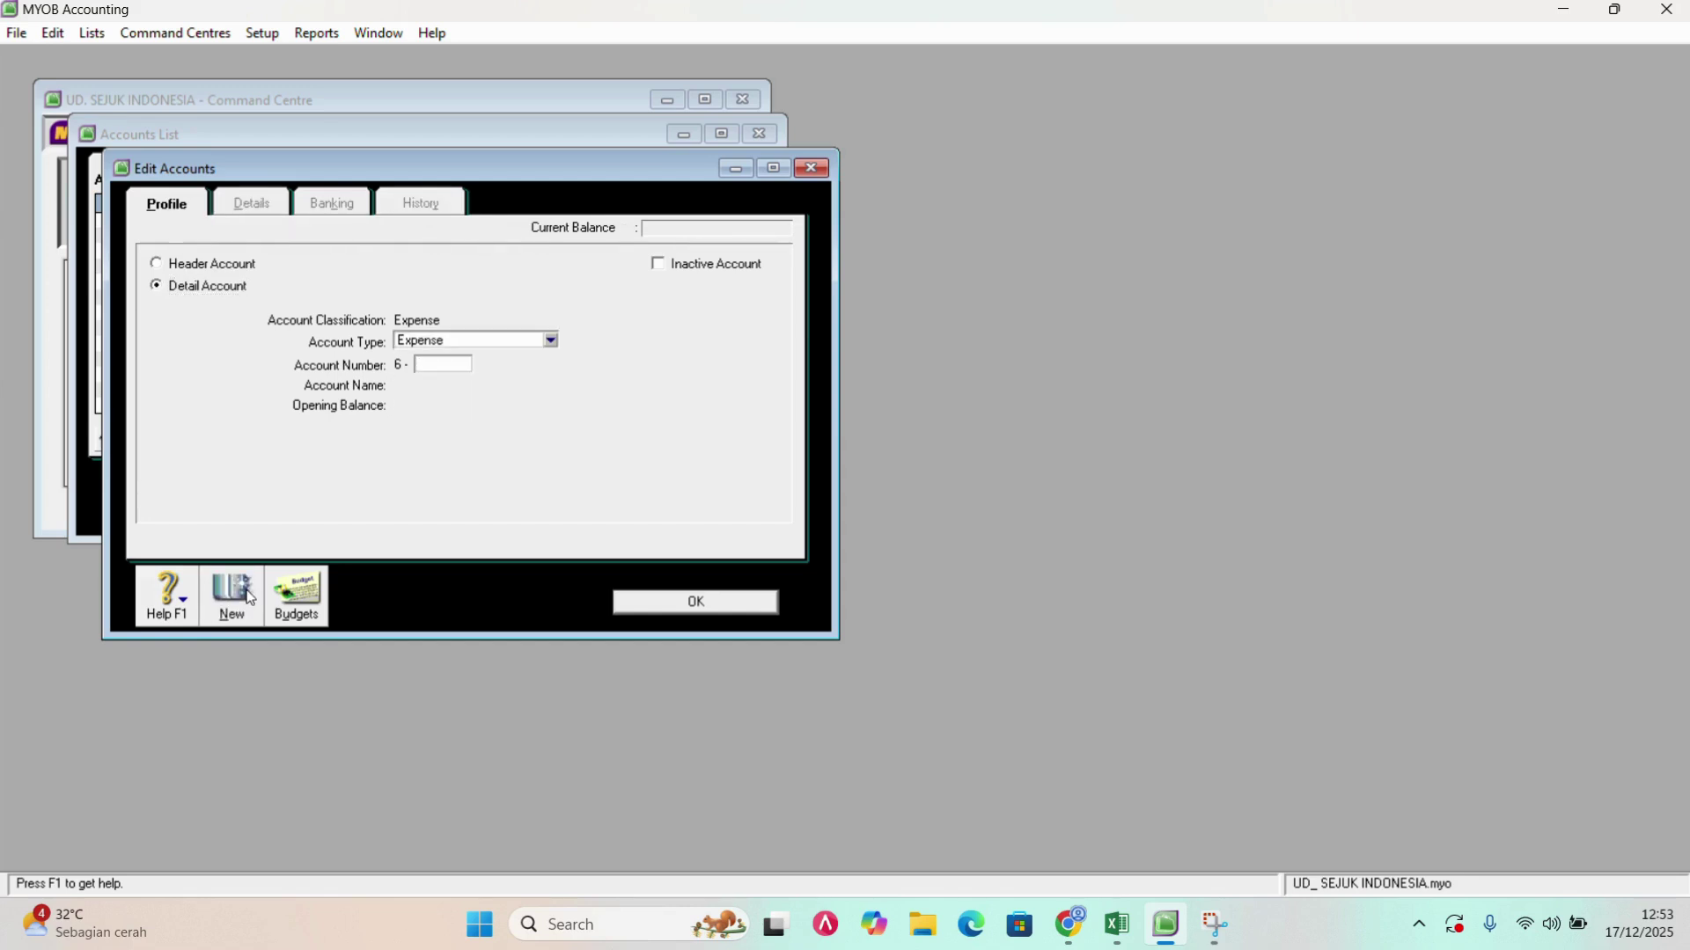
type("1200")
key("Tab")
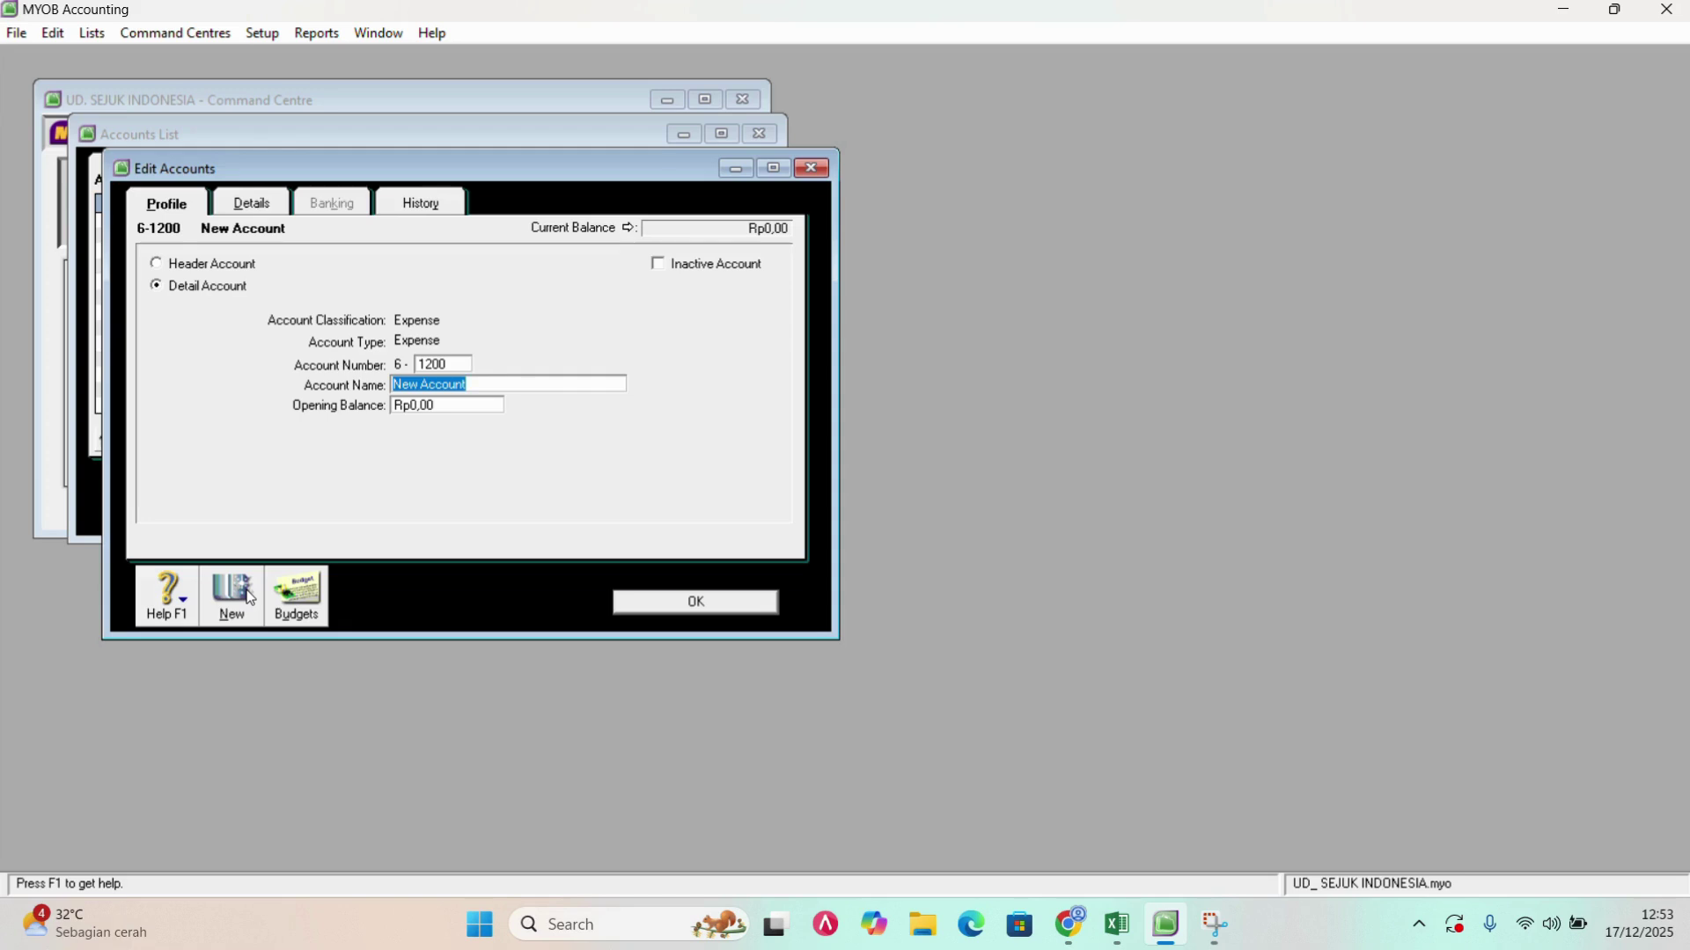
type("OFFICE SUPPLIES")
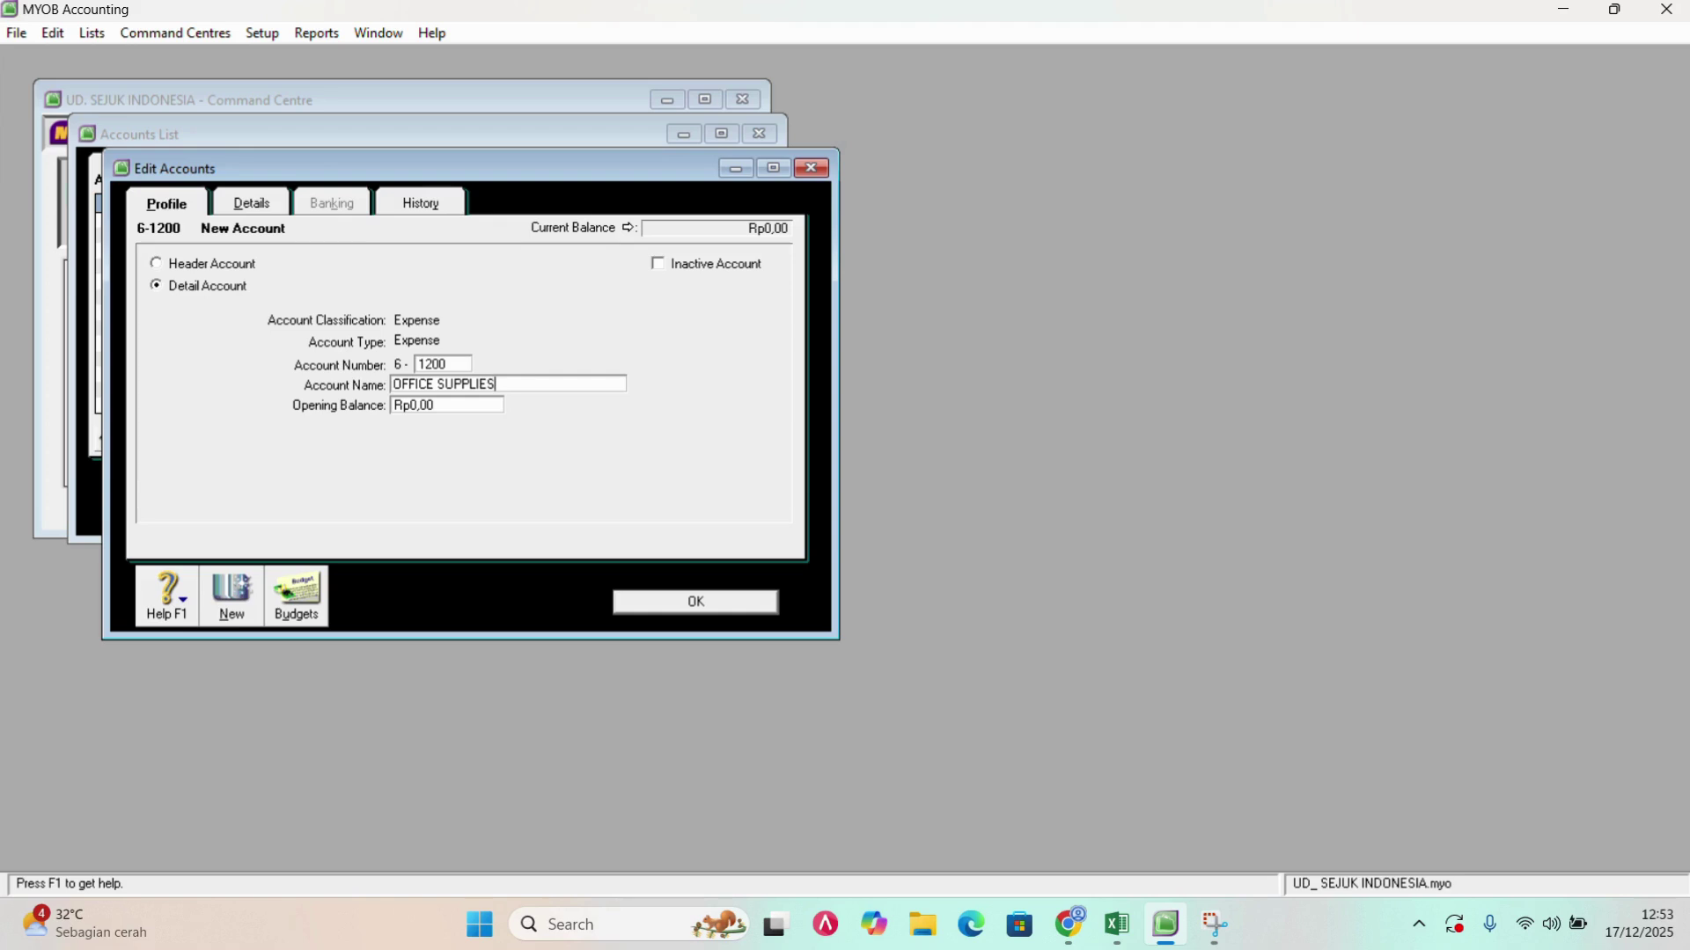
type(" EXPENSE")
key("Tab")
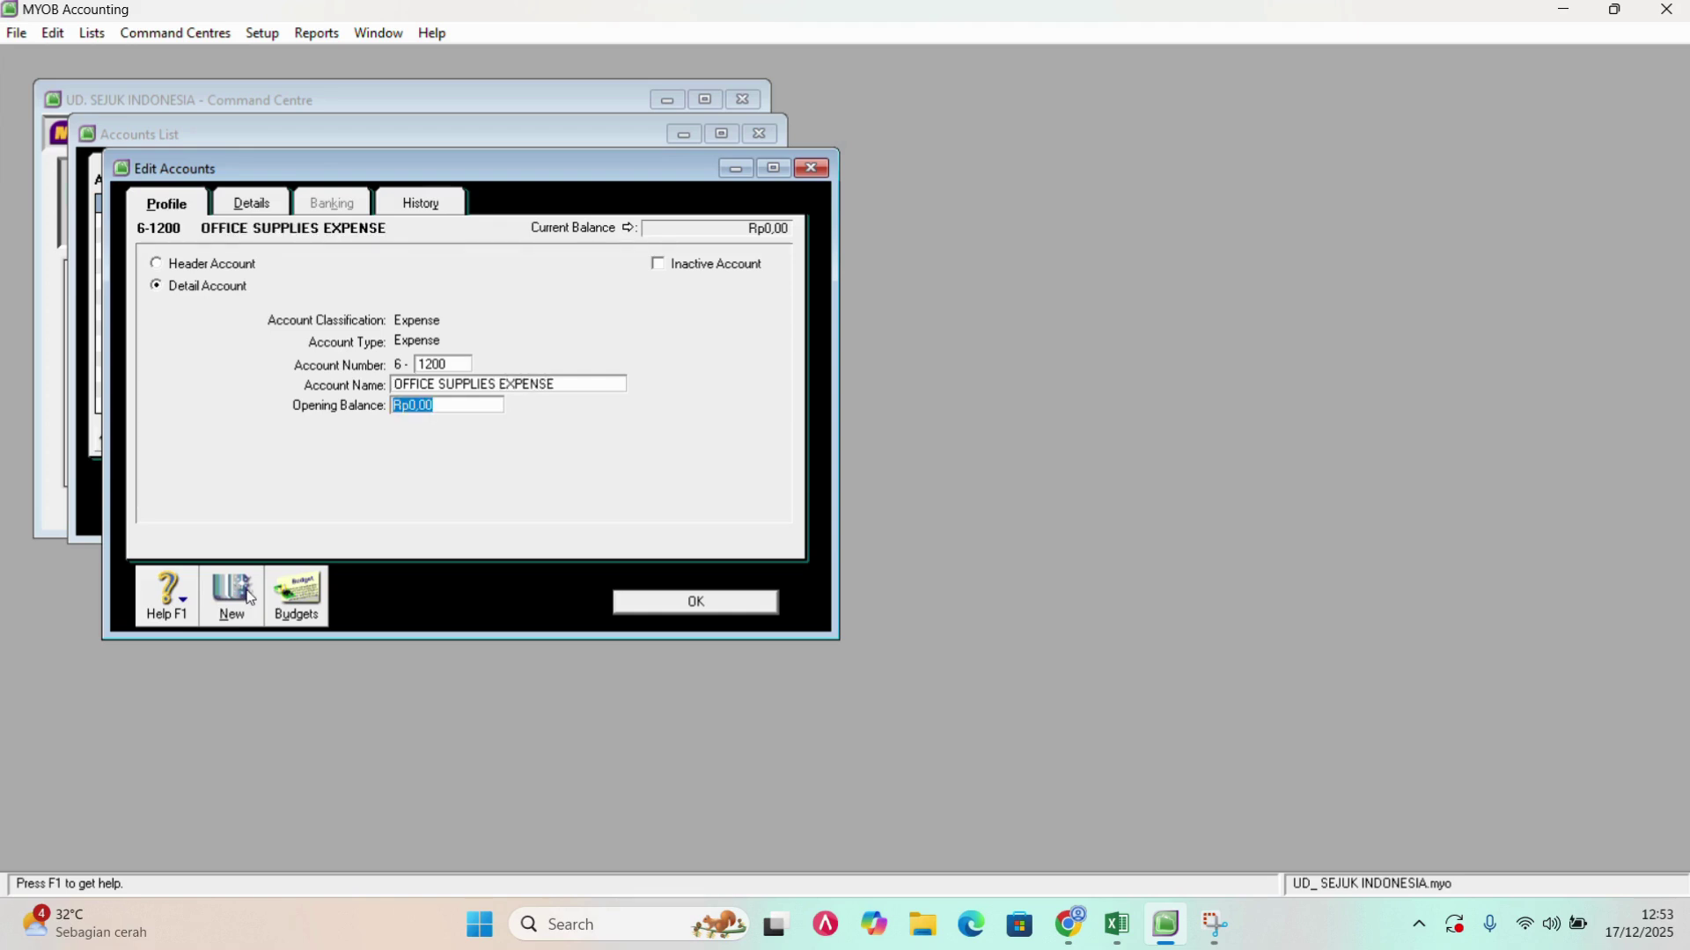
type("4950000")
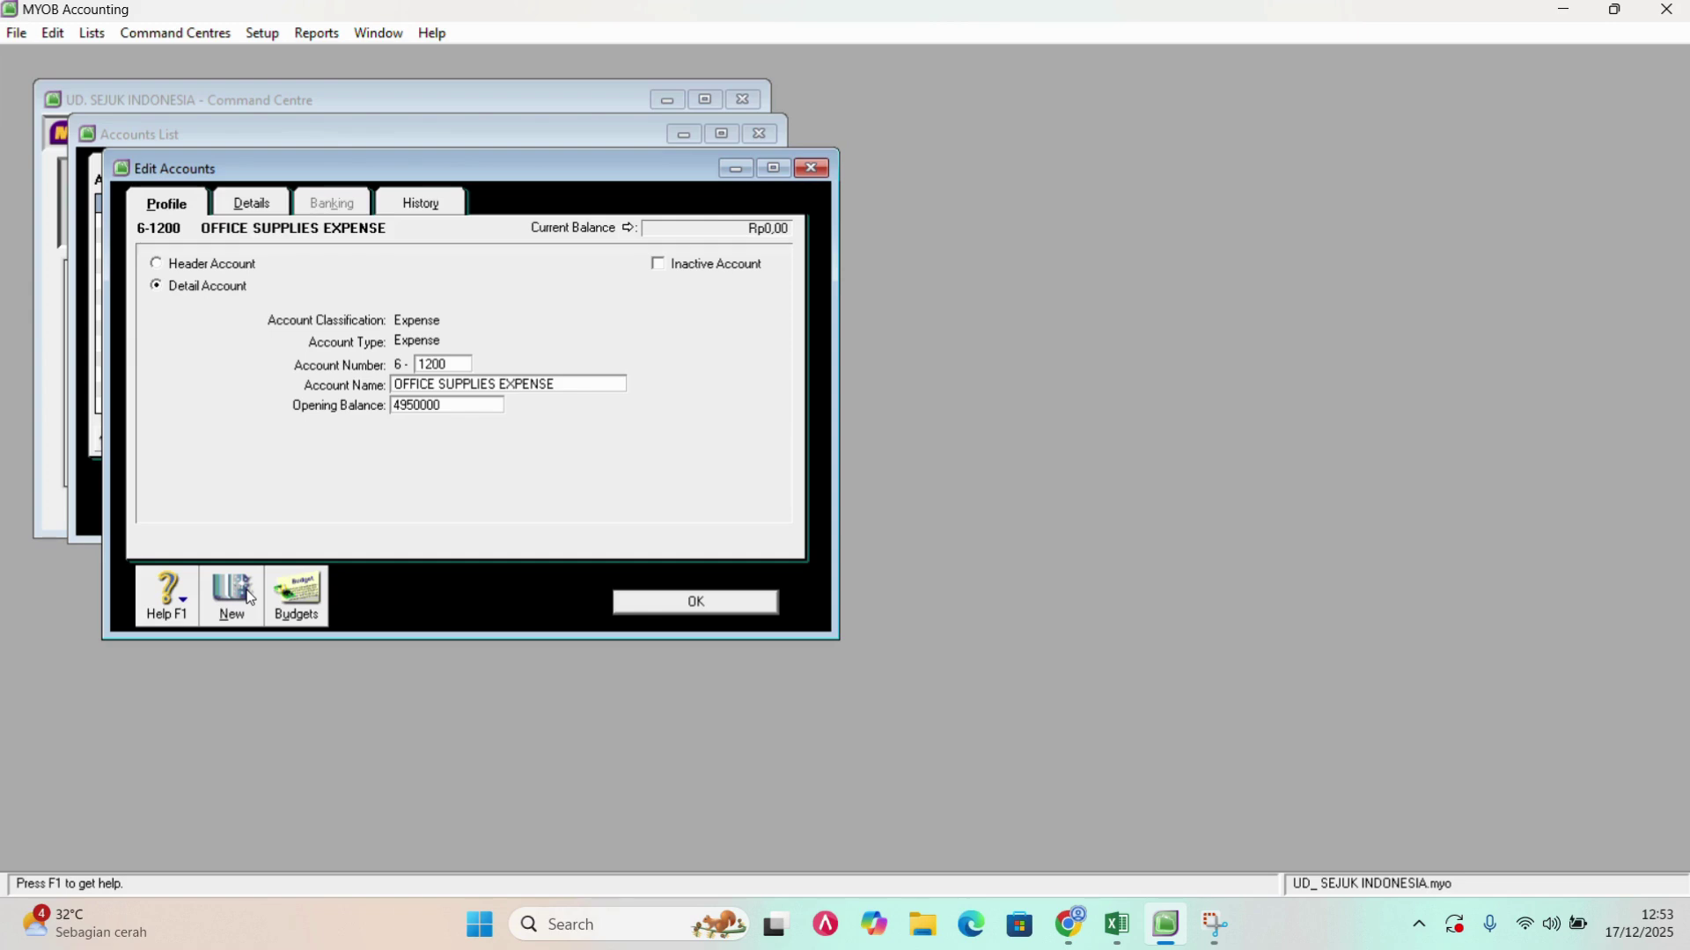
key("Tab")
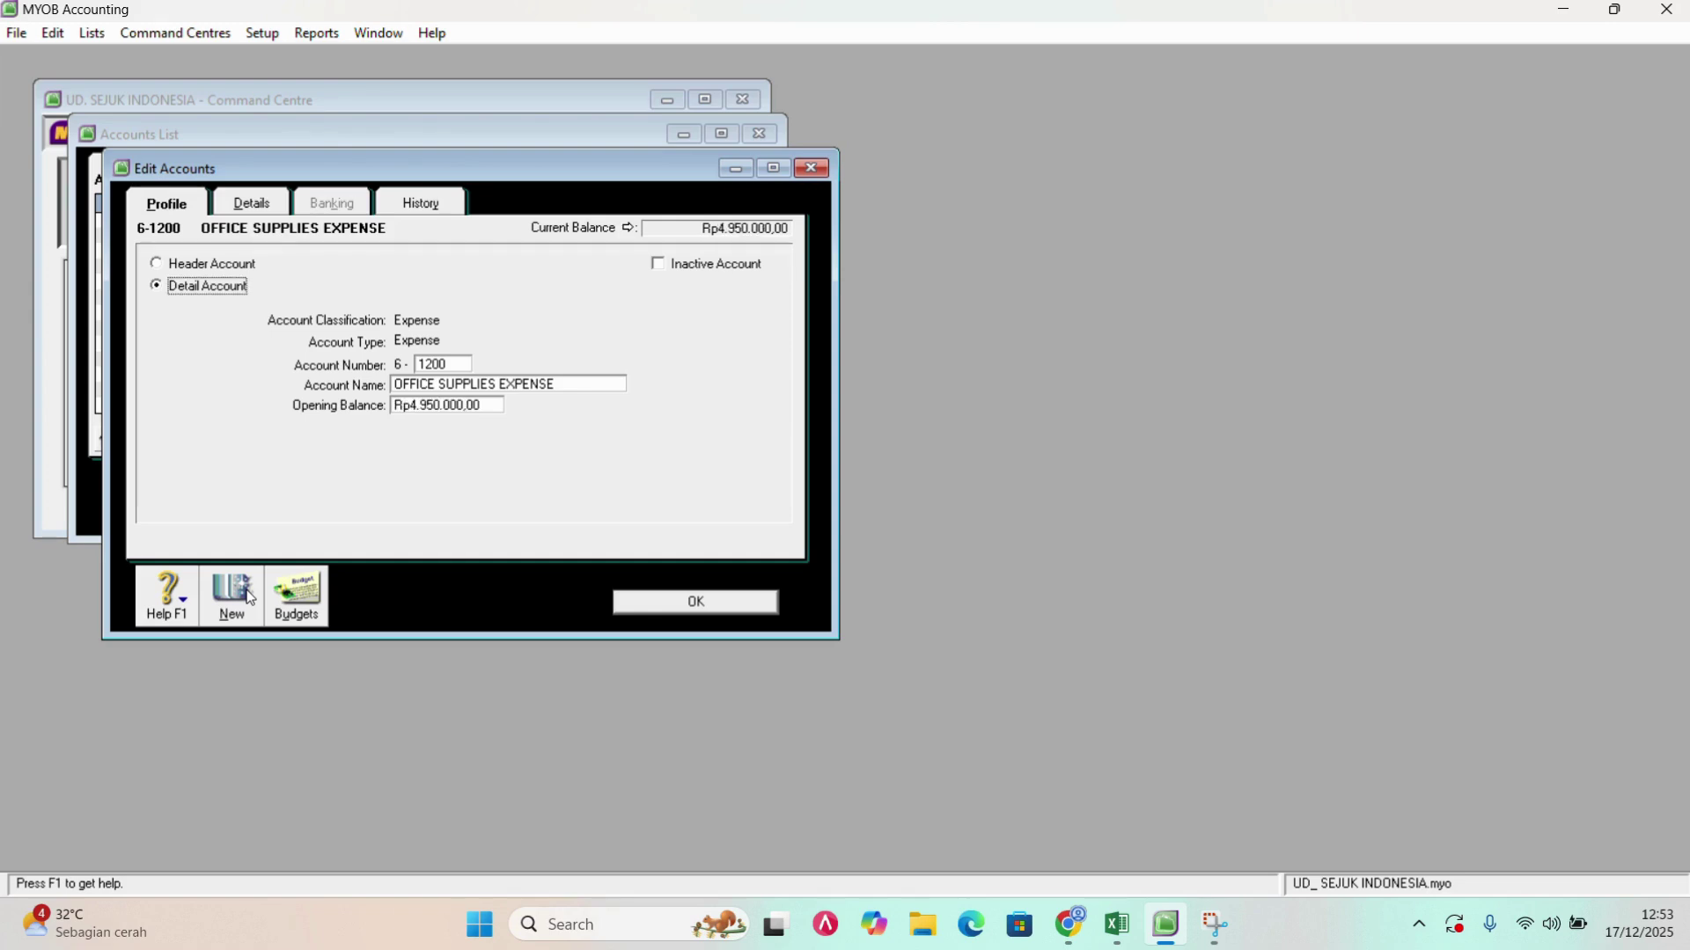
Create expense account 6-1300 named BAD DEBT EXPENSE with a zero opening balance.
left_click(250, 597)
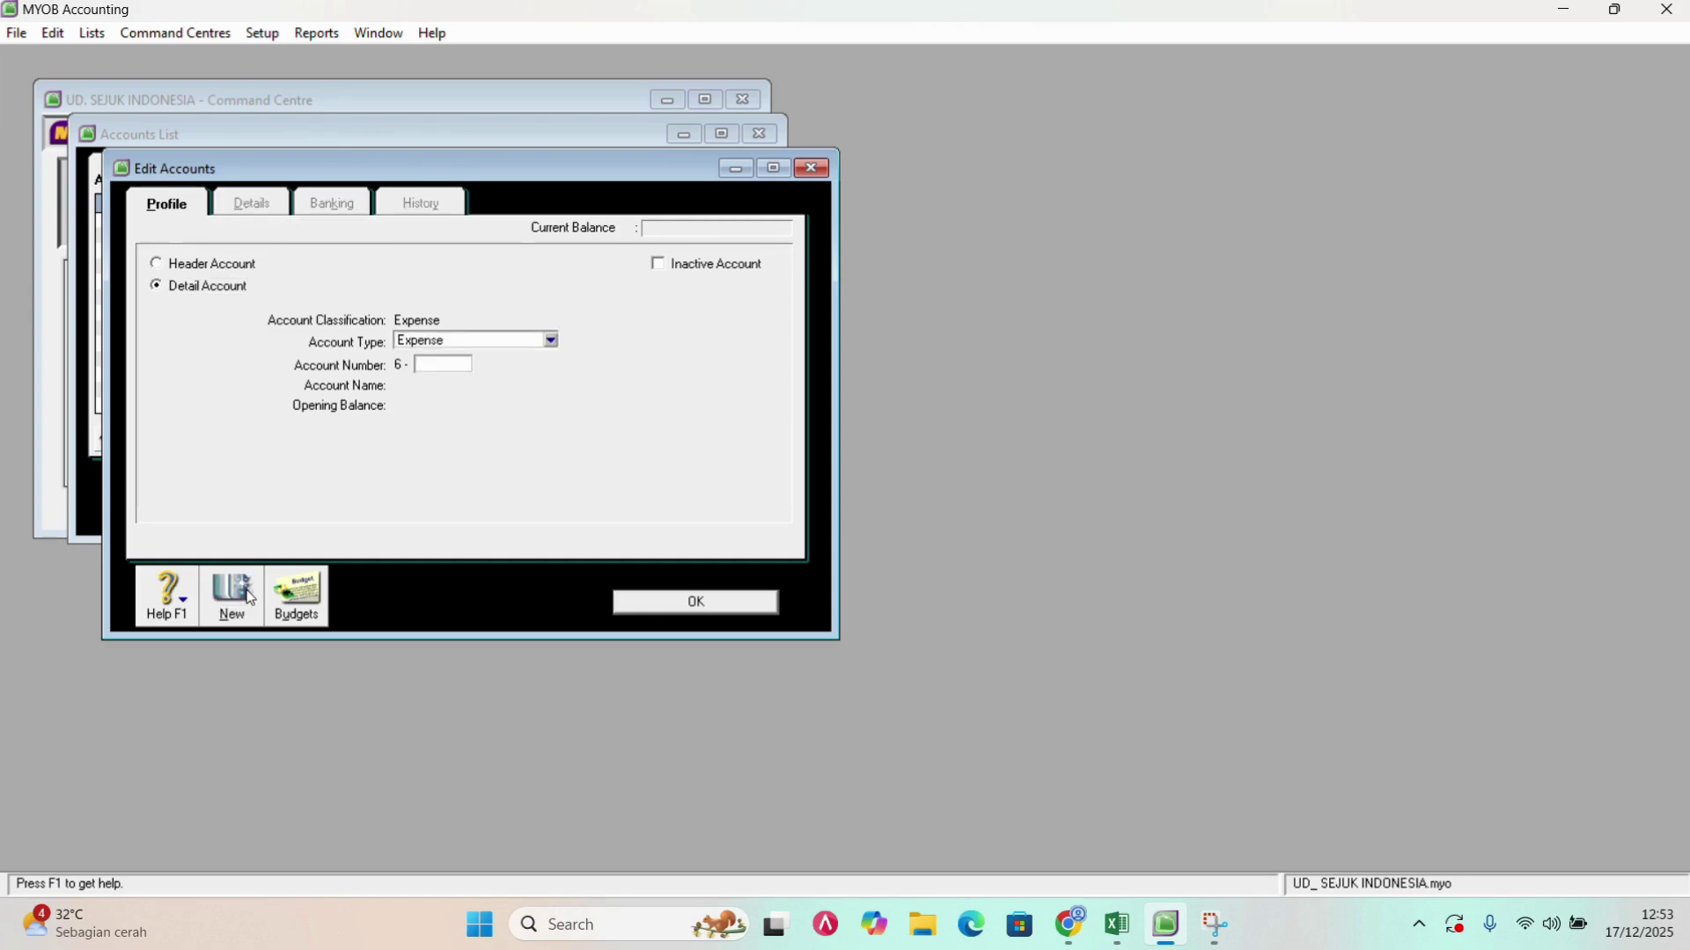
type("1300")
key("Tab")
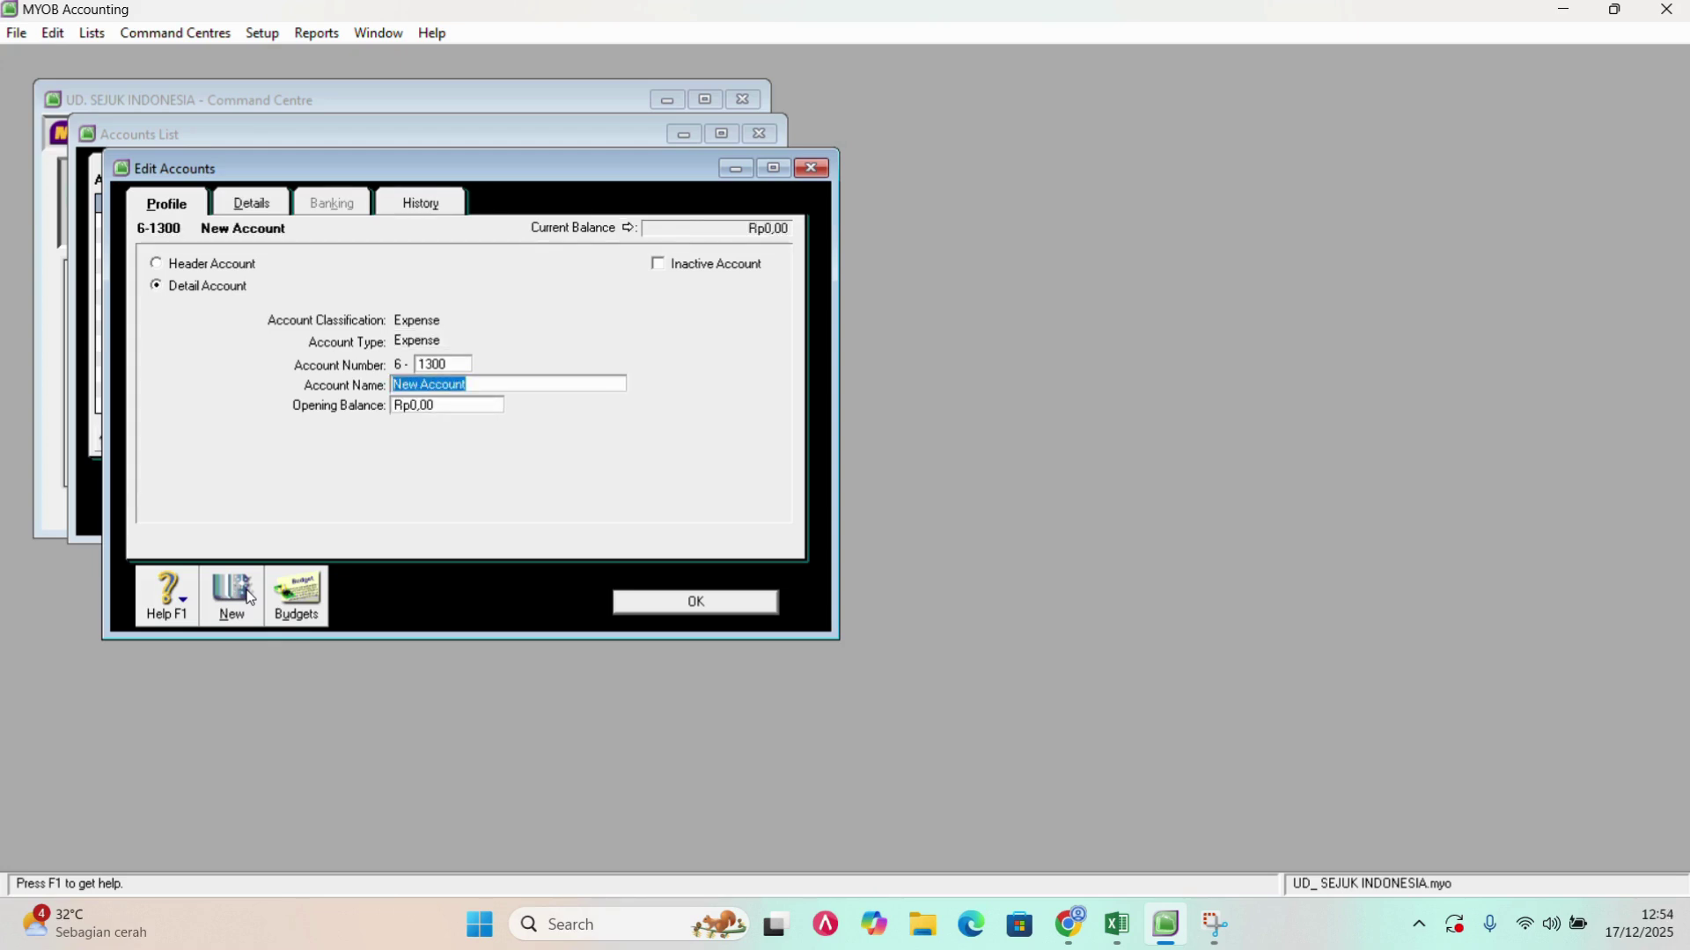
type("BAD DEBT EXPENSE")
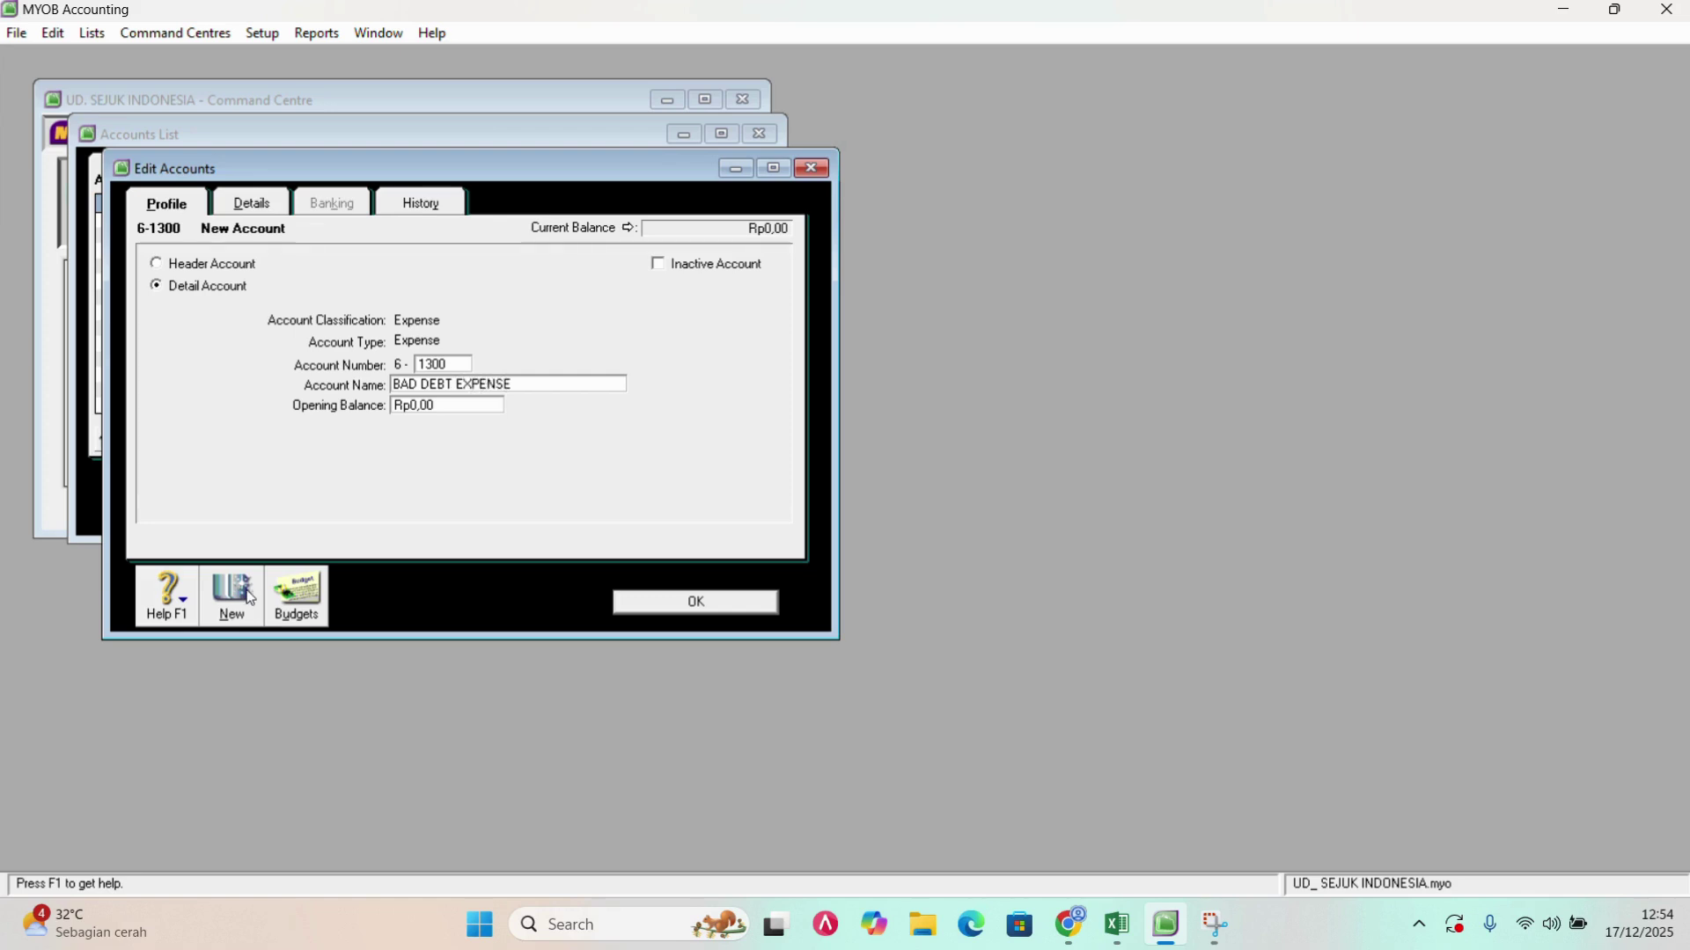
key("Tab")
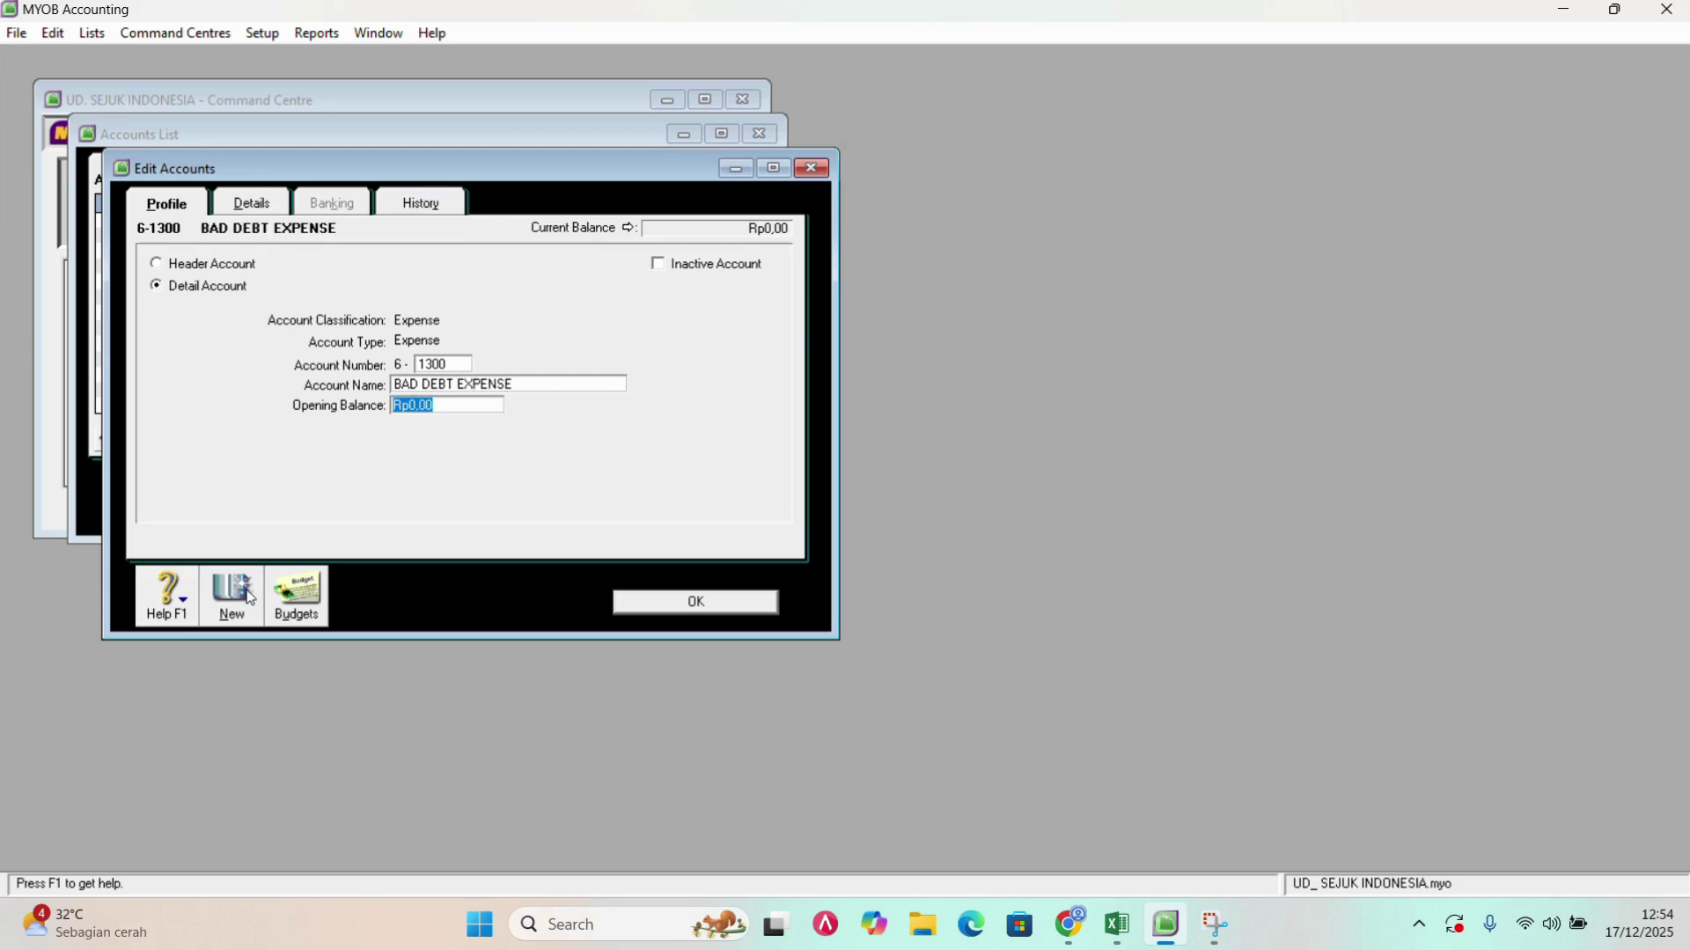
key("Tab")
Create expense account 6-1400 named DEPRECIATION EXPENSE with an opening balance of 16500000.
left_click(234, 603)
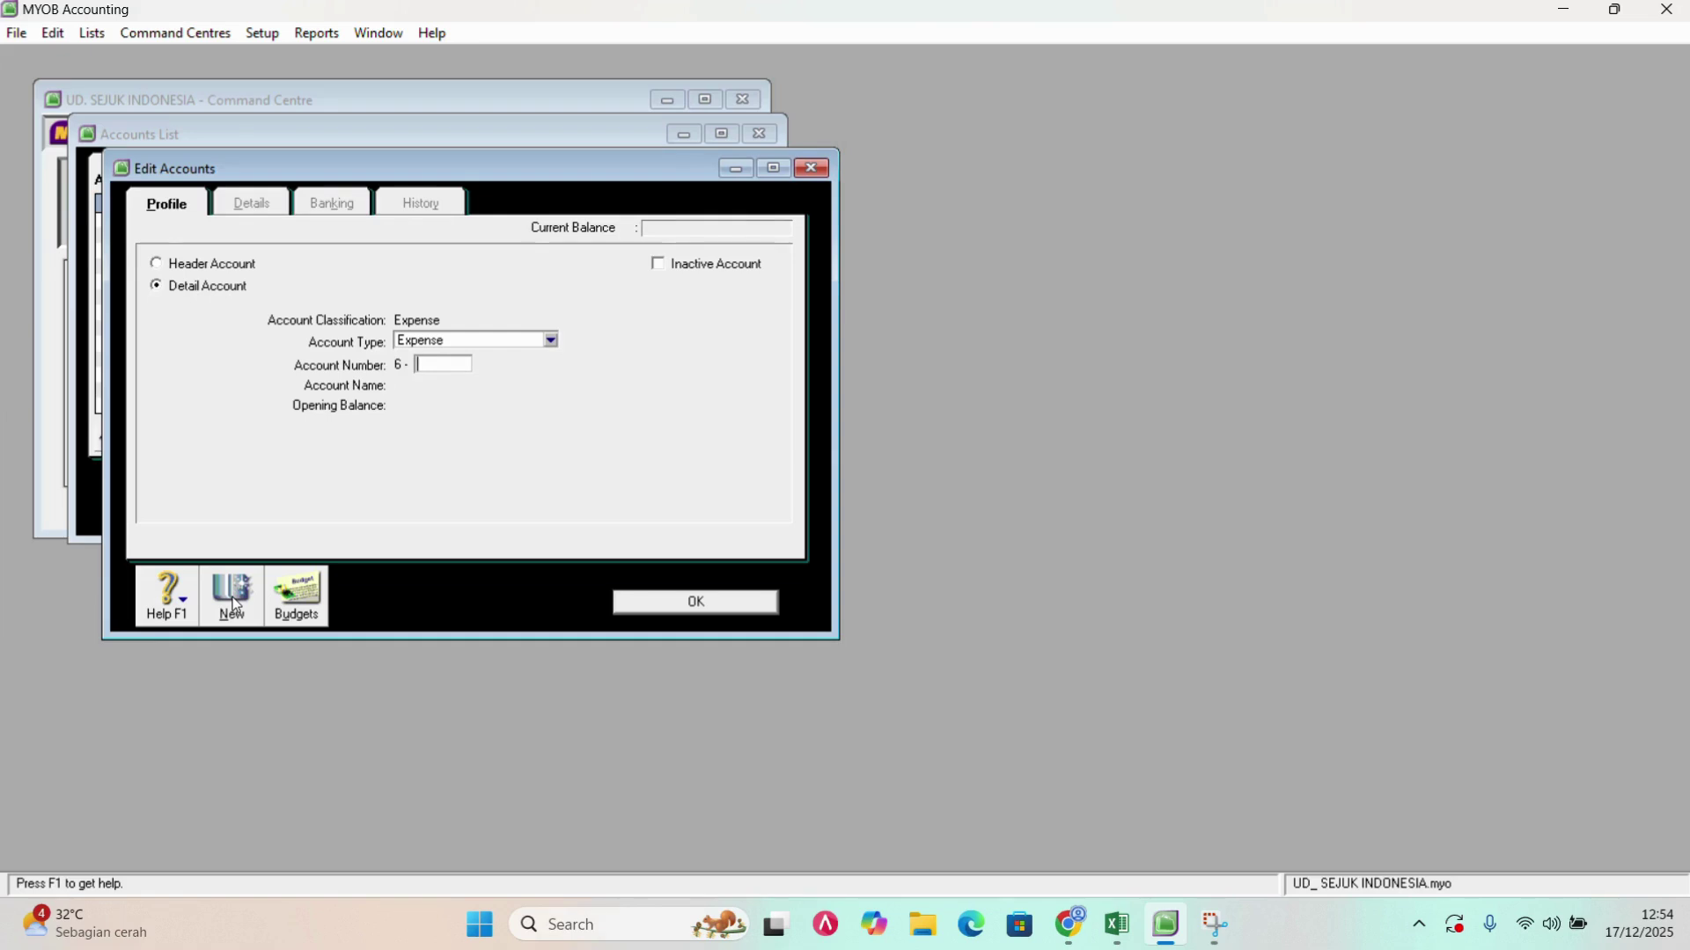
type("1400")
key("Tab")
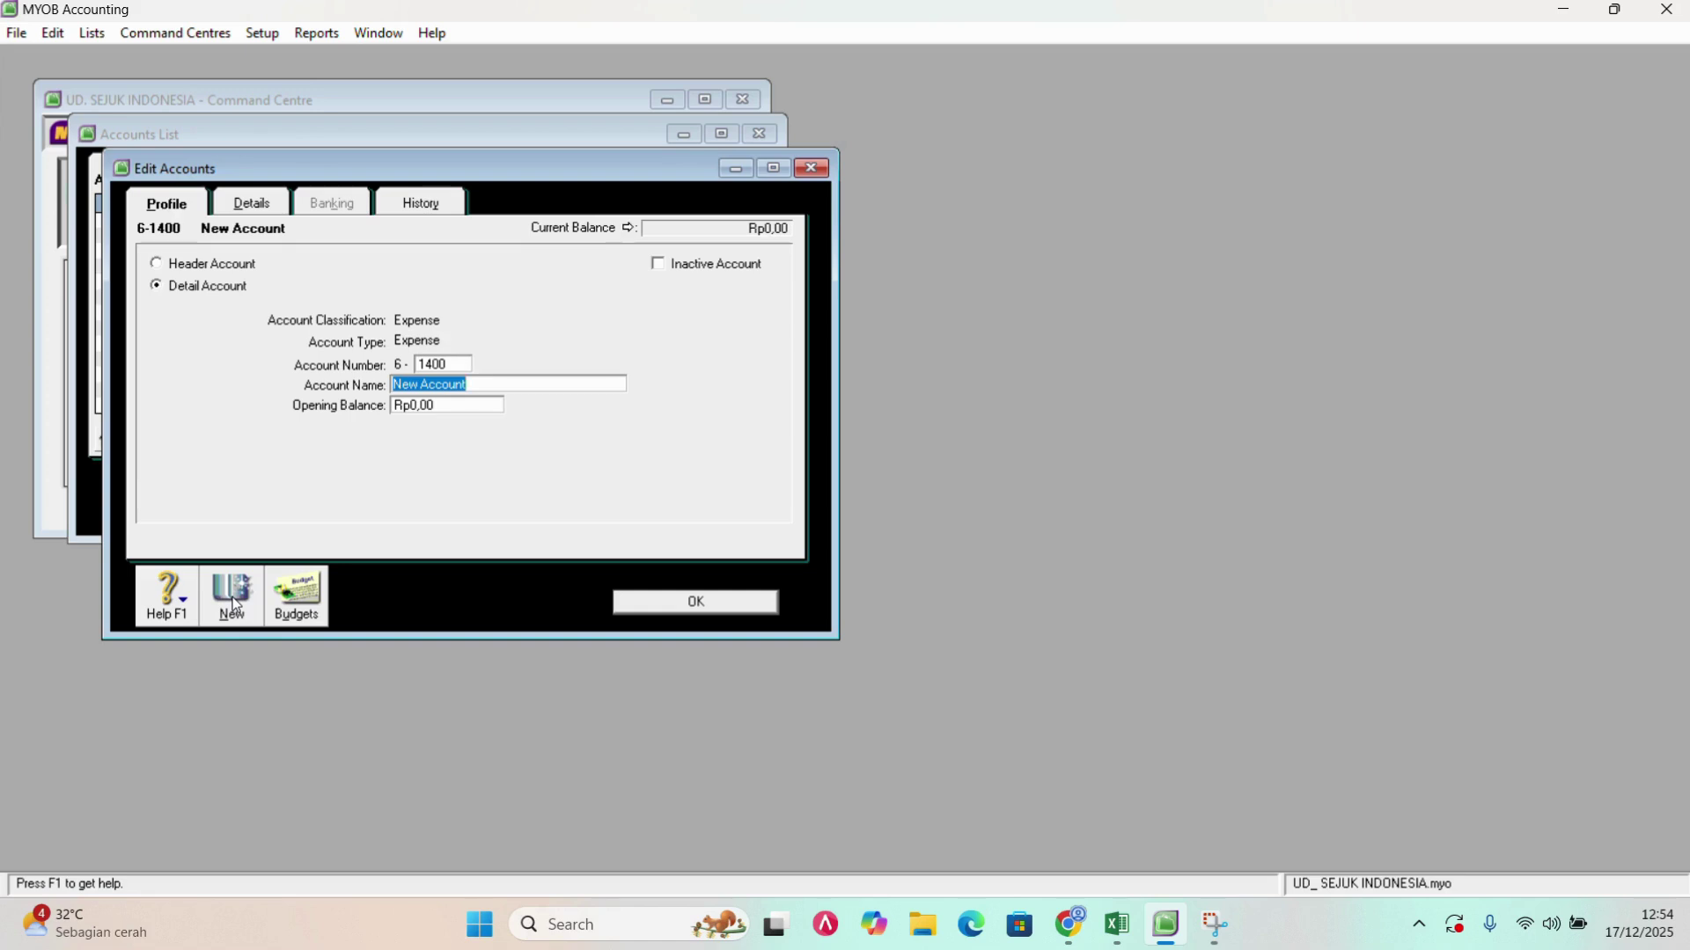
type("DEPRECIATION EXPENSE")
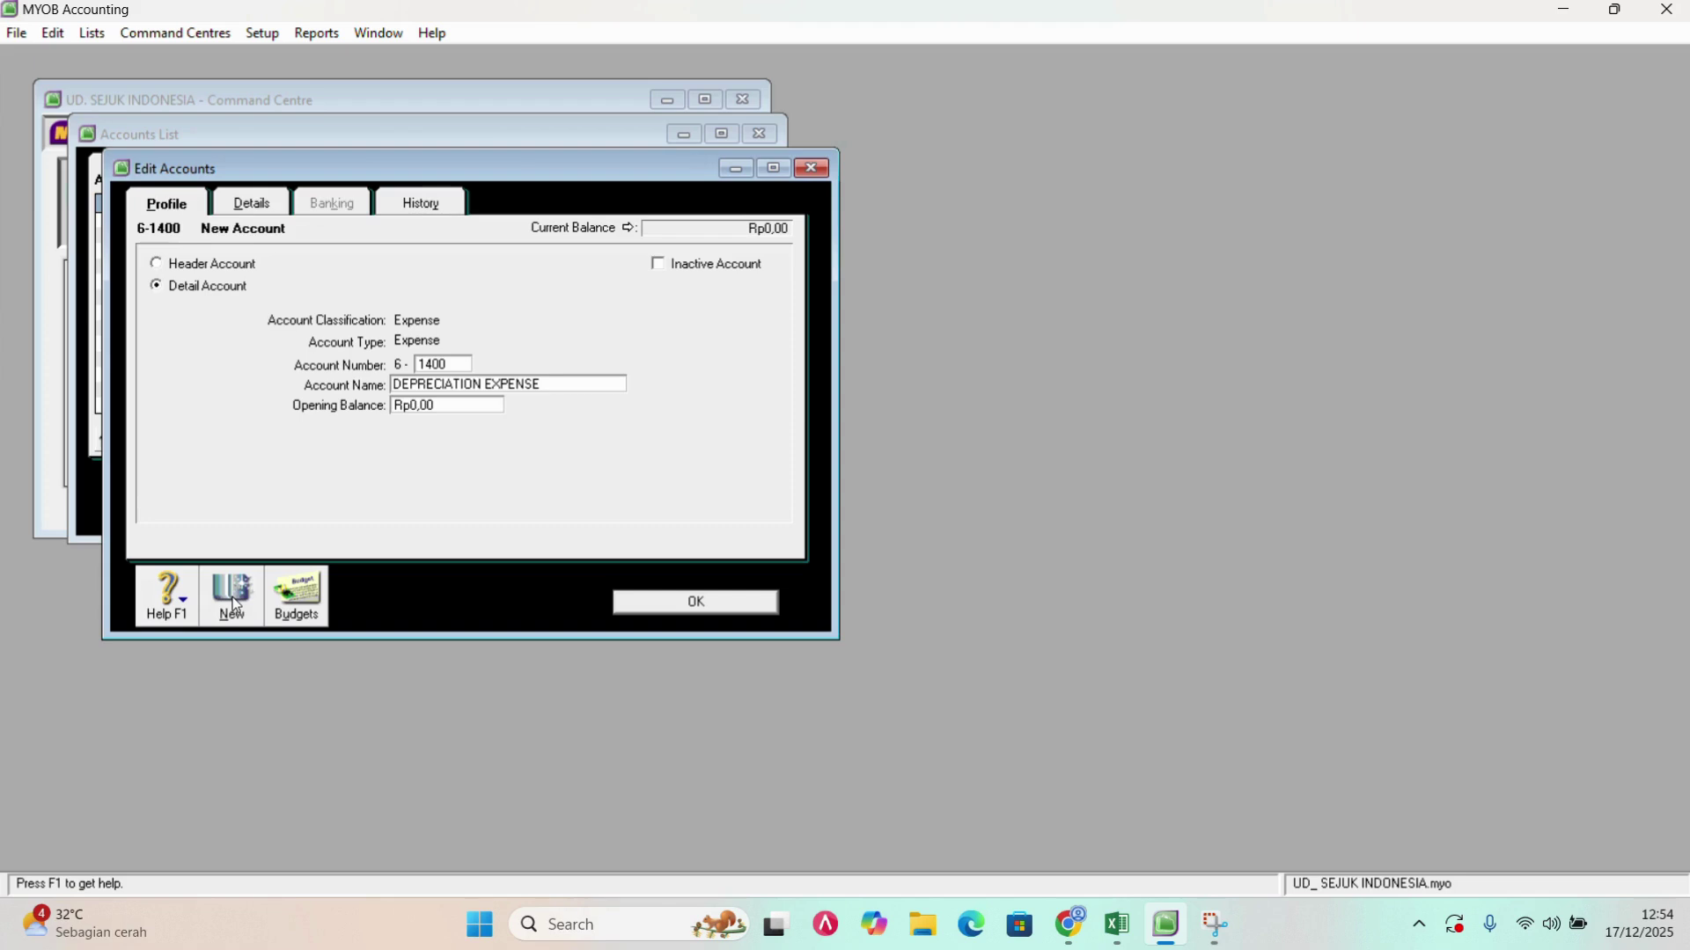
key("Tab")
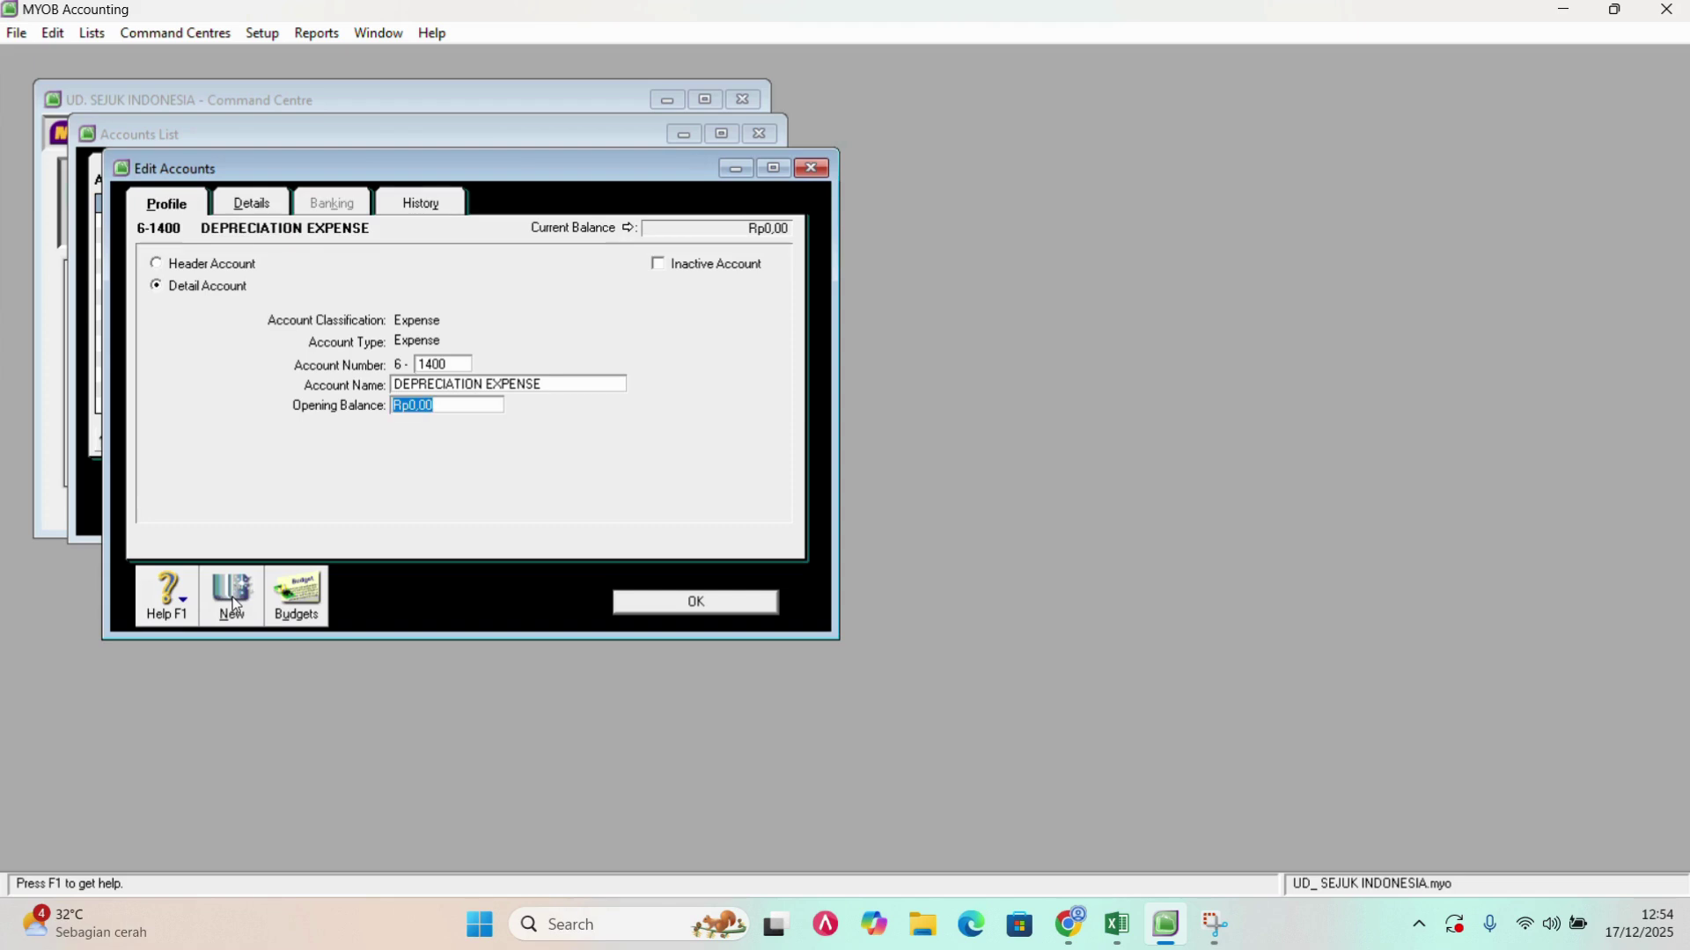
type("16500000")
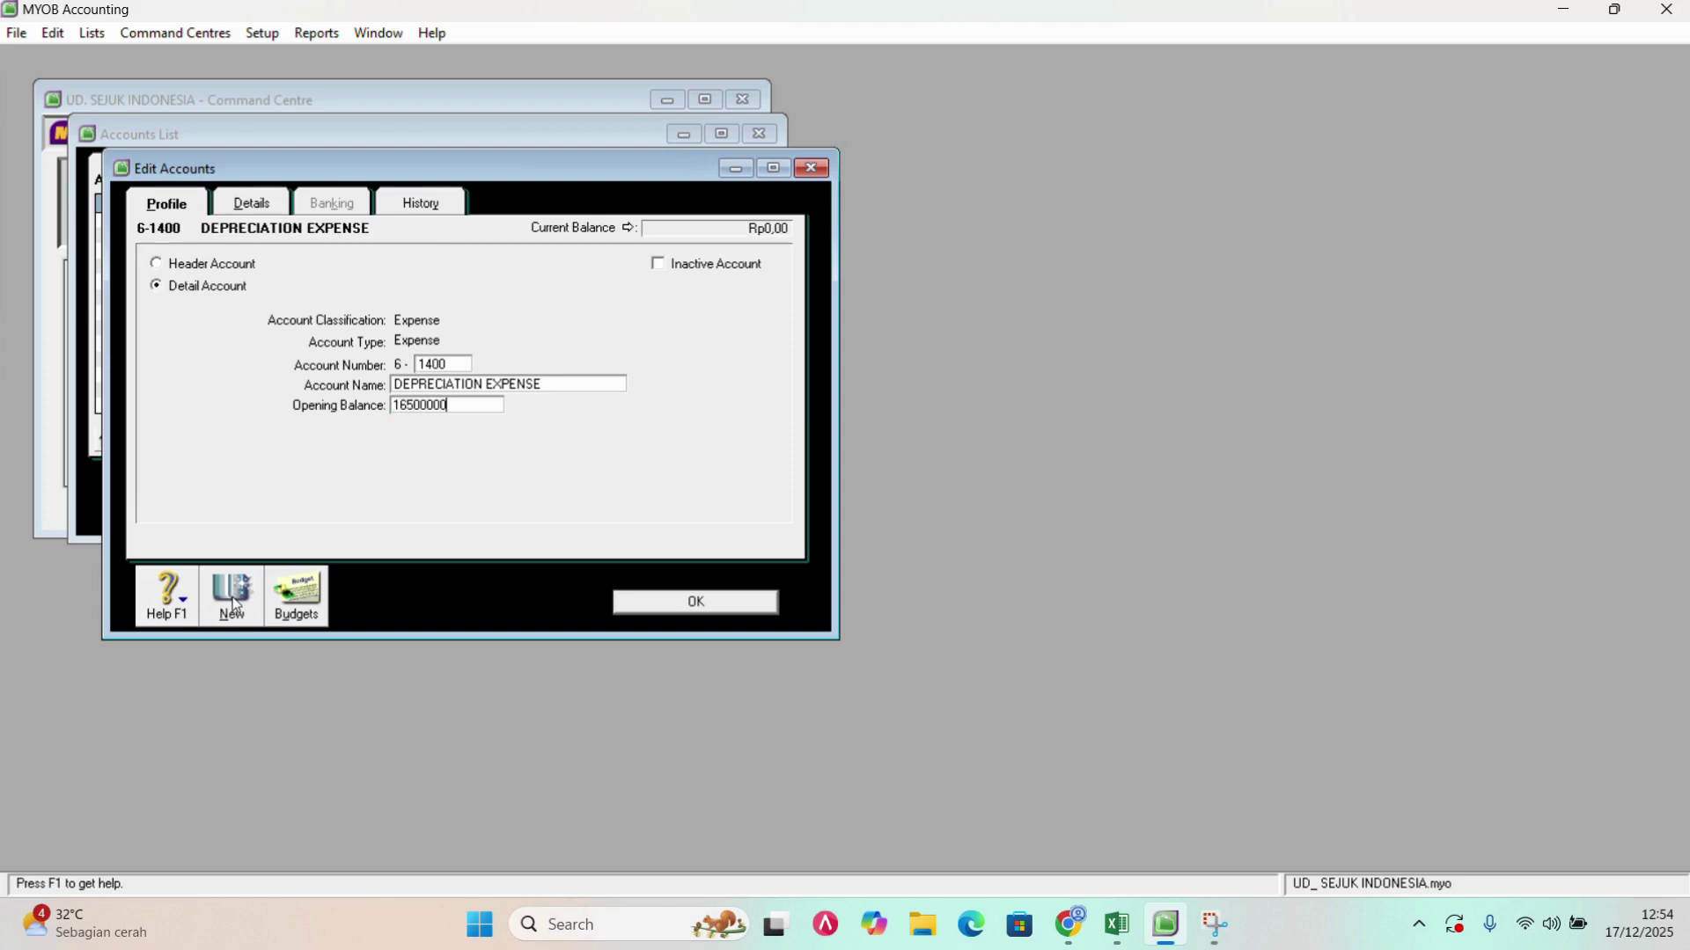
key("Tab")
Create expense account 6-1500 named INSURANCE EXPENSE with an opening balance of 14.300.000.
left_click(232, 599)
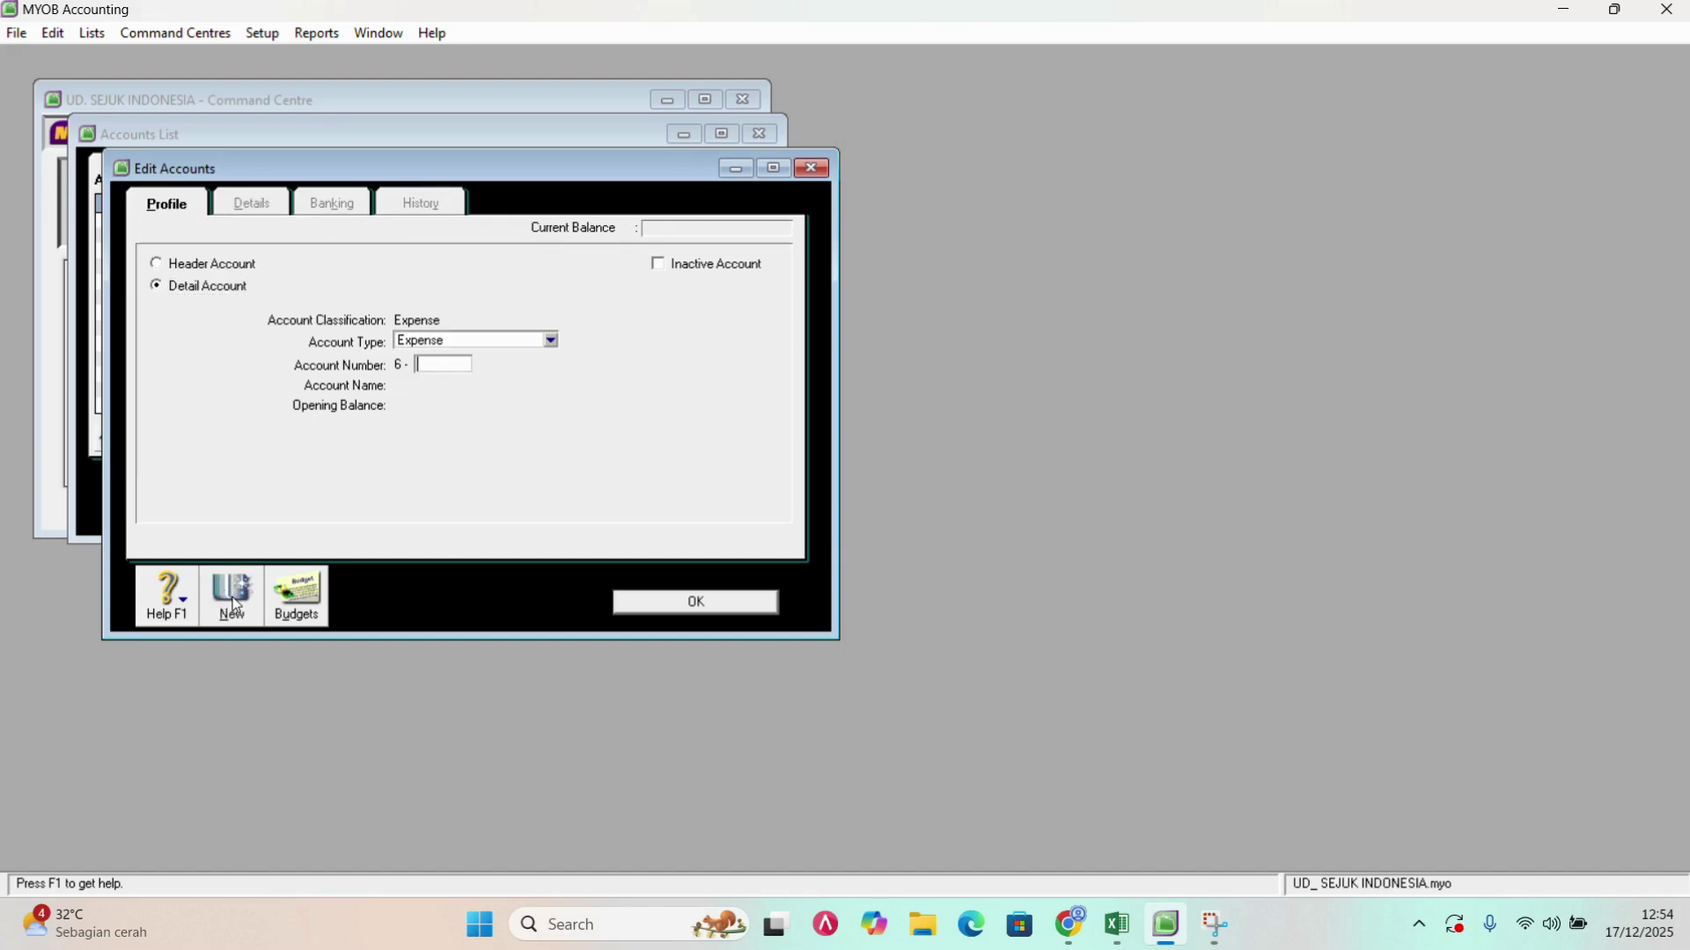
type("1500")
key("Tab")
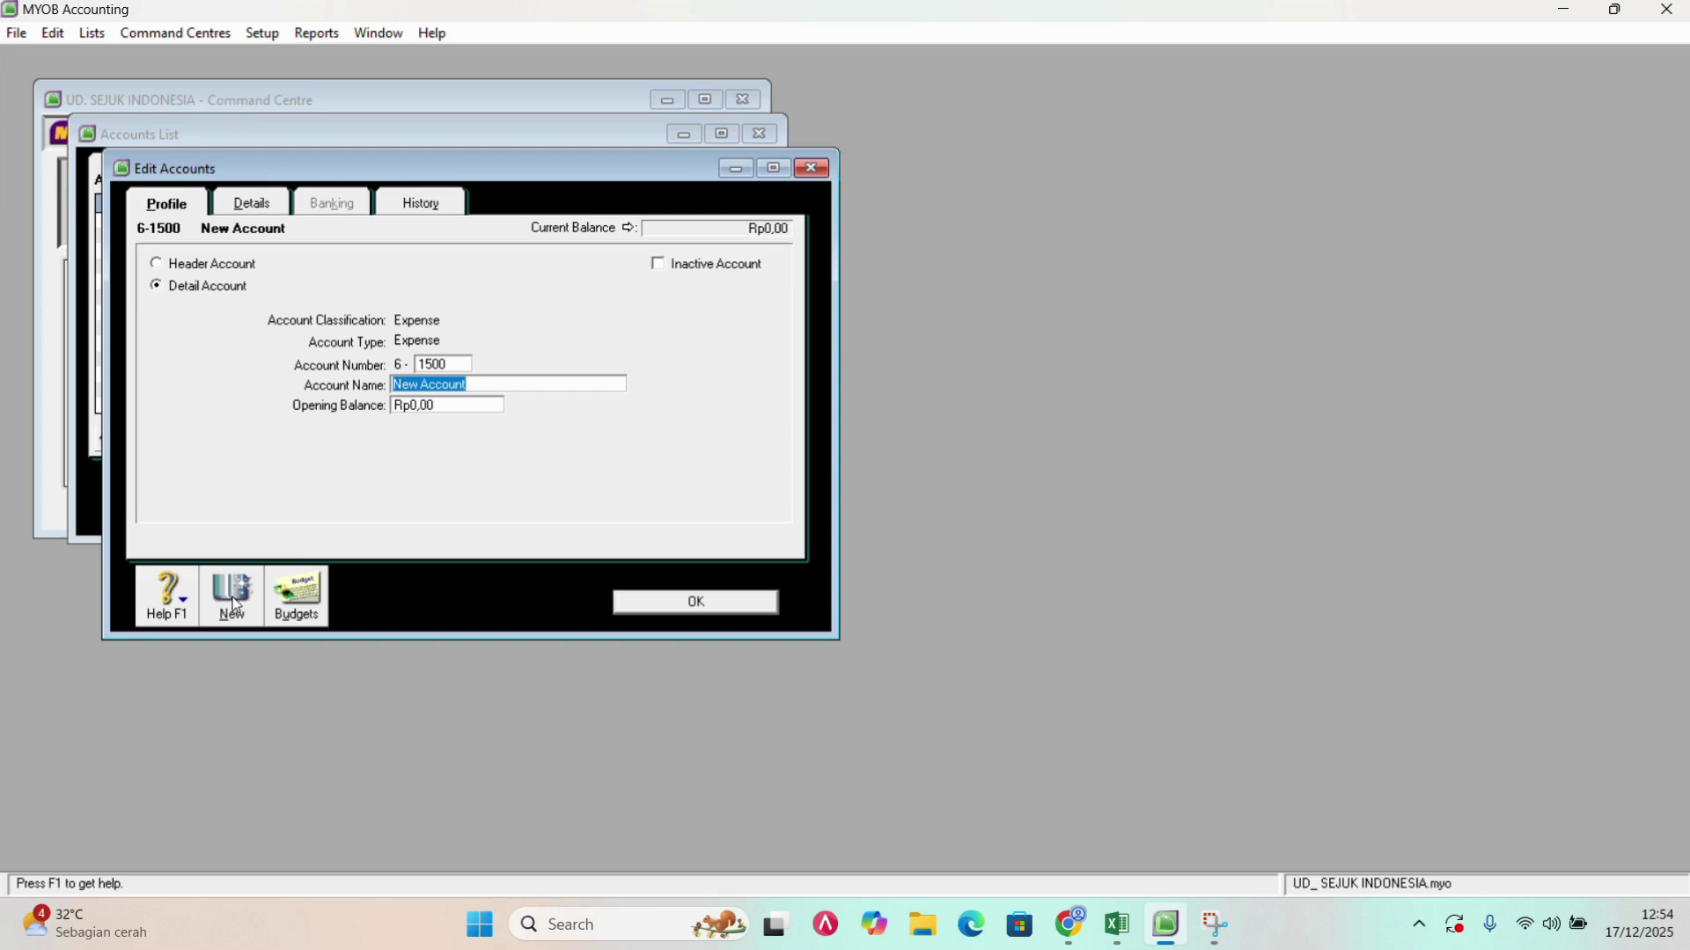
type("INSURANCE EXPENSE")
key("Tab")
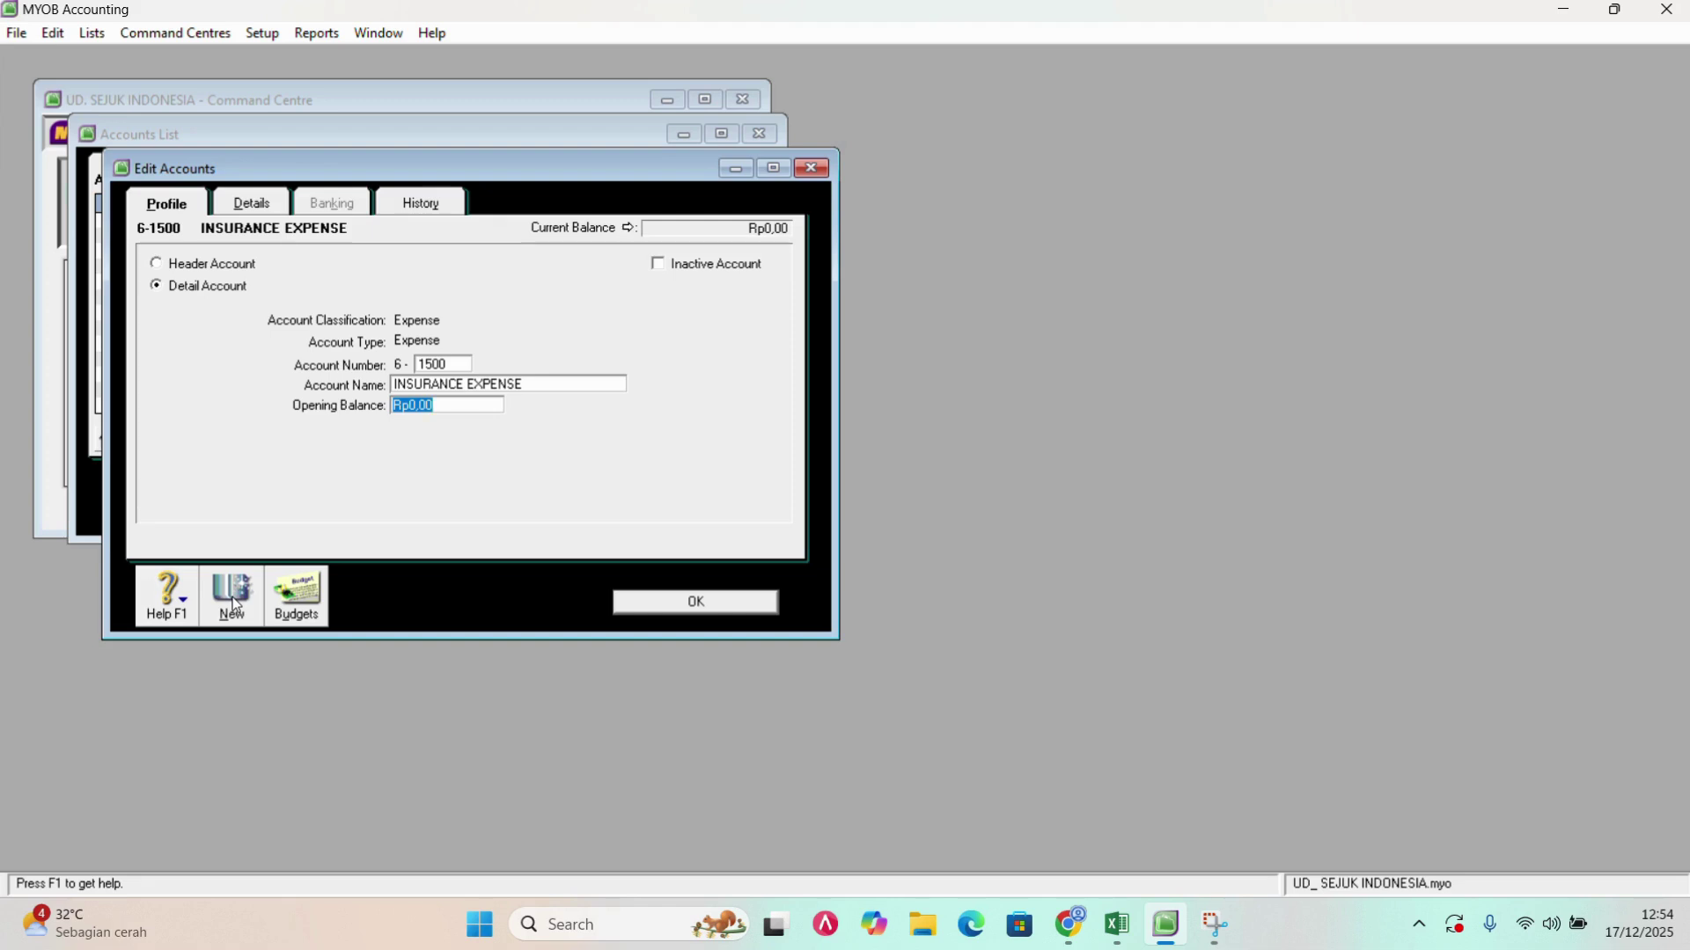
type("14.300.")
type("000")
key("Tab")
Create expense account 6-1600 named RENT EXPENSE with an opening balance of 23300000, and start another new account.
left_click(235, 605)
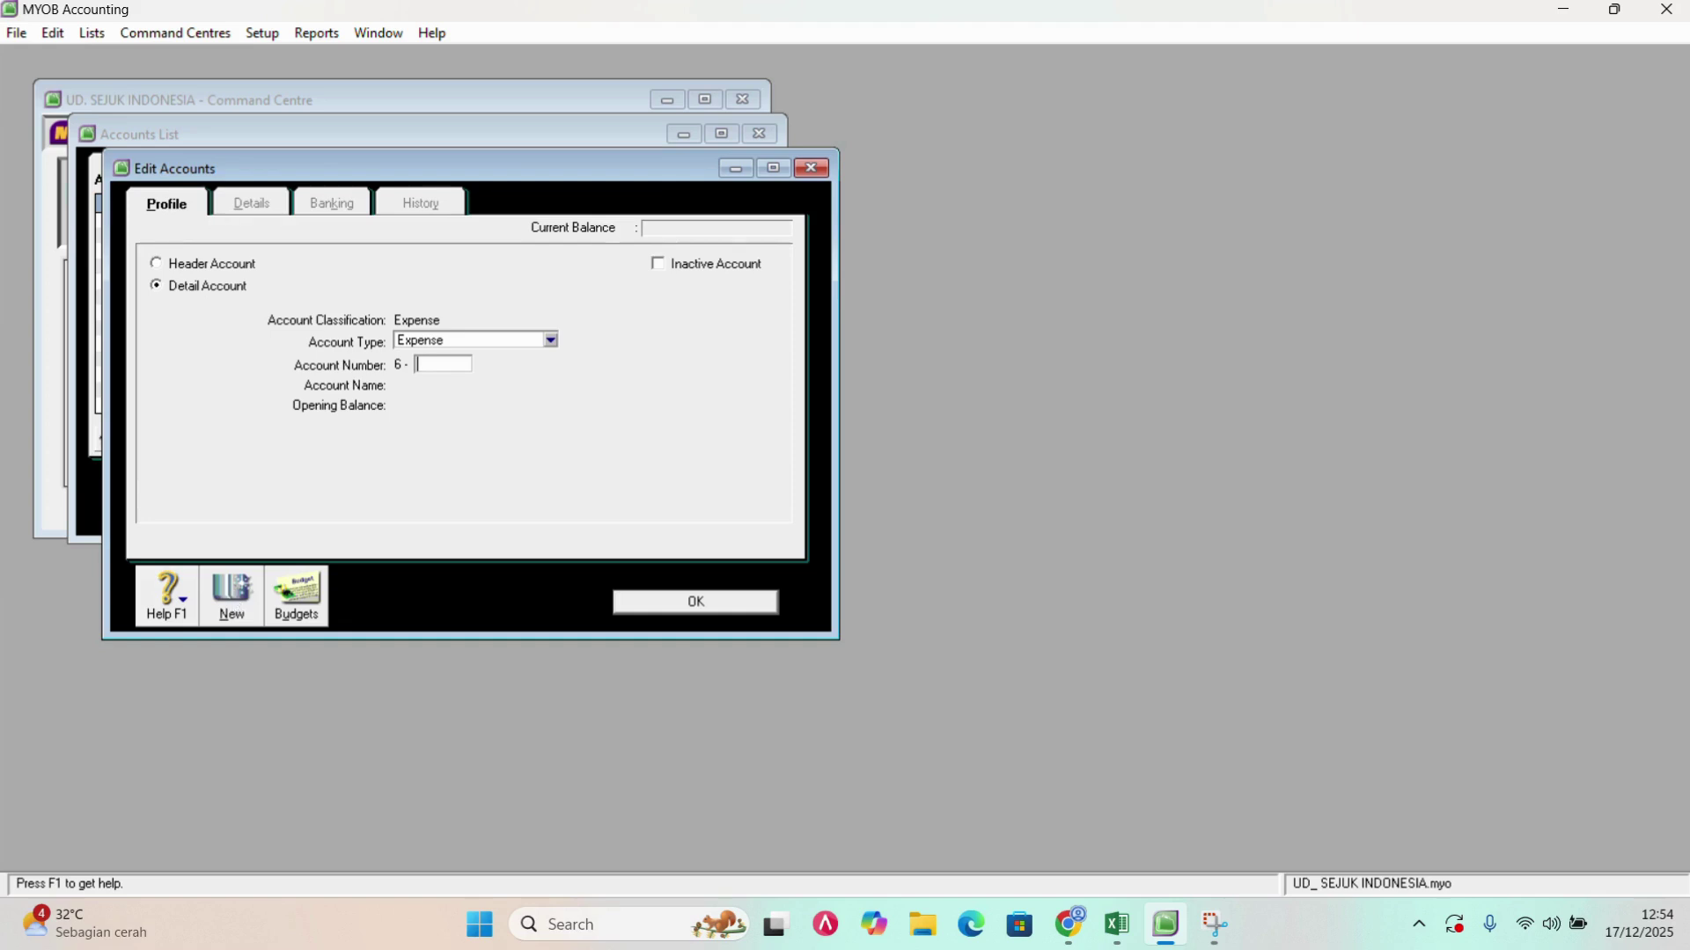
type("1600")
key("Tab")
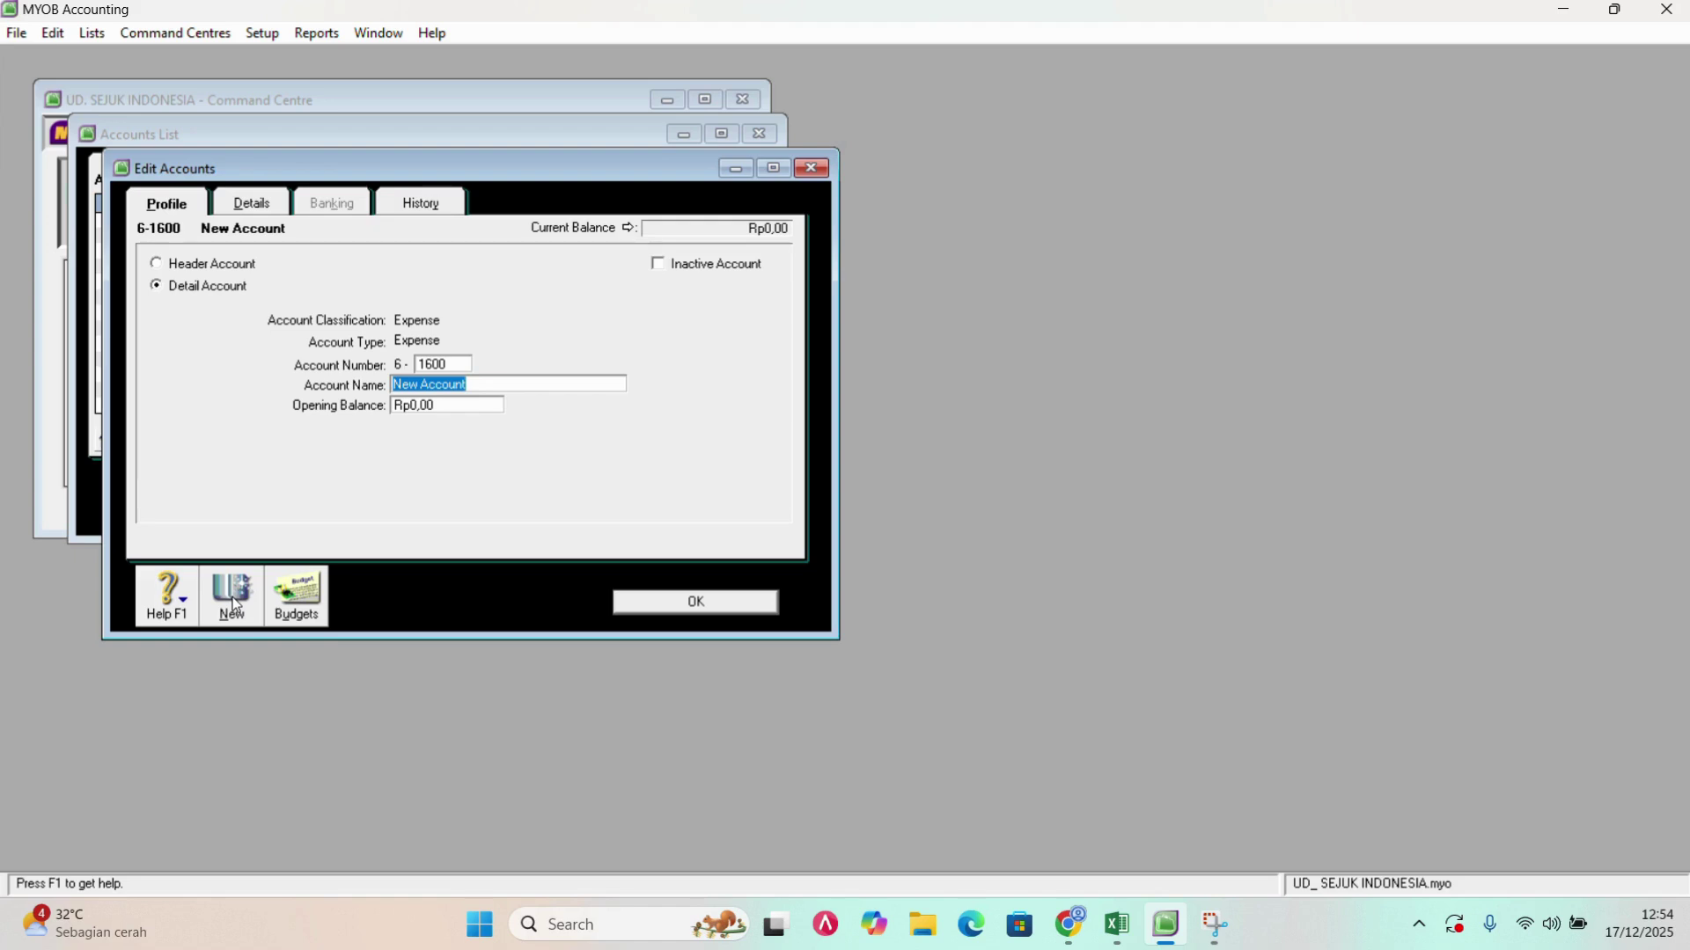
type("RENT EXPENSE")
key("Tab")
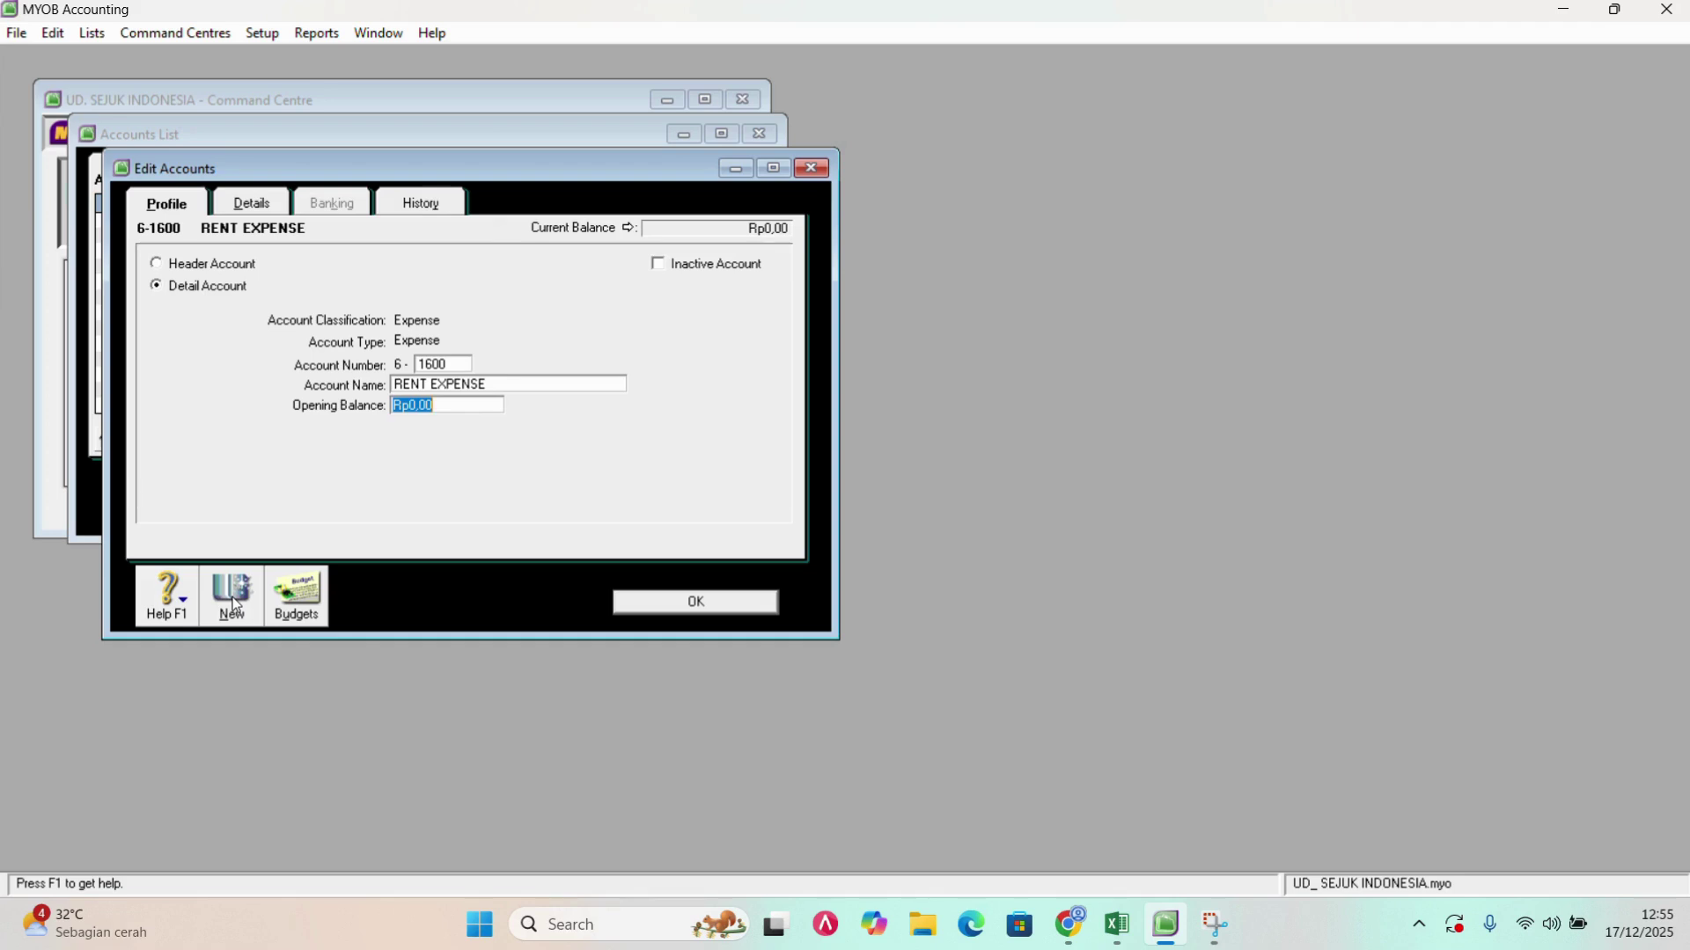
type("23300000")
key("Tab")
left_click(232, 598)
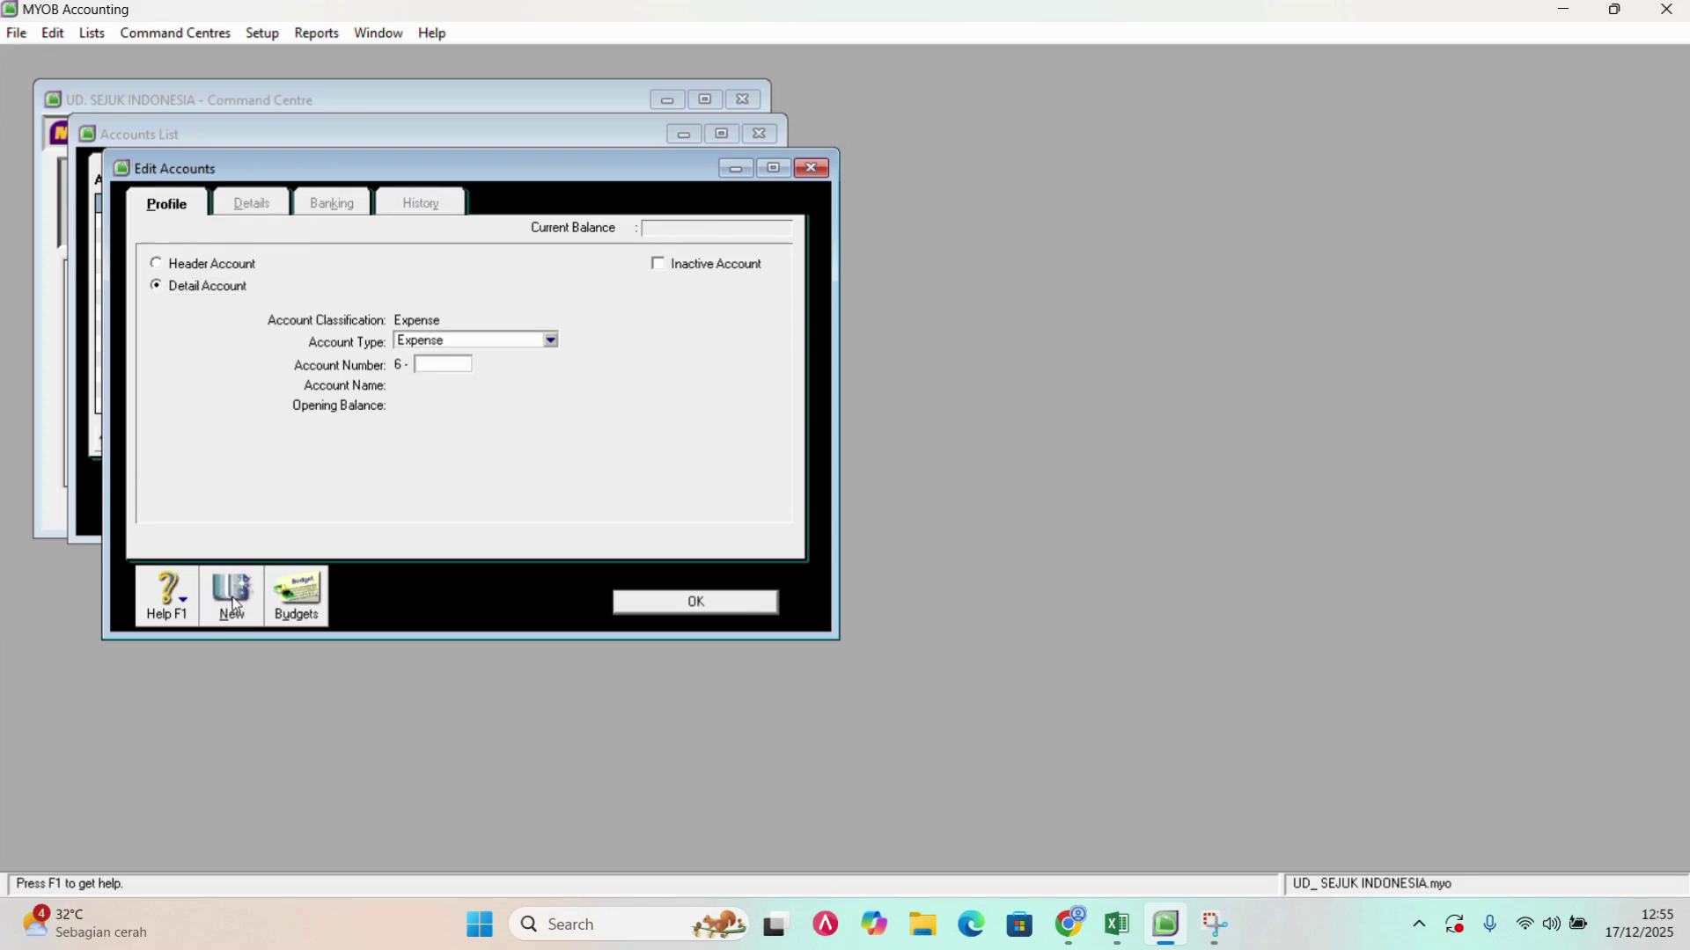
Create expense account 6-1700 named WAGES & SALARIES EXPENSE with an opening balance of 36300000.
type("1700")
key("Tab")
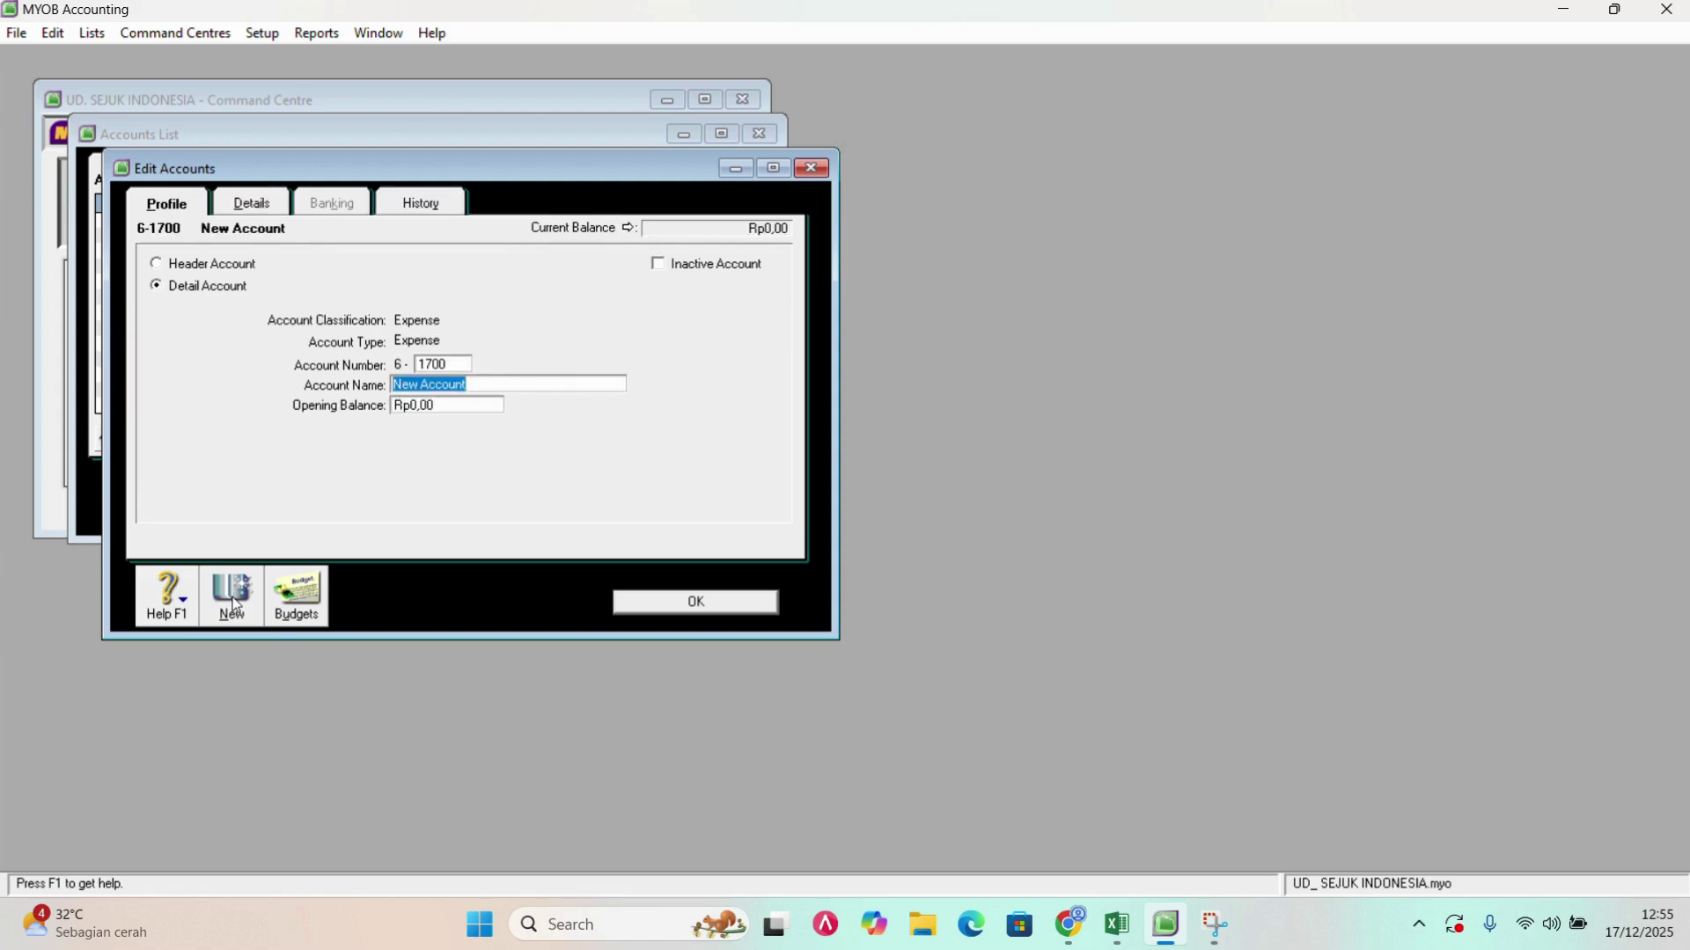
type("WAGES & SALARIE")
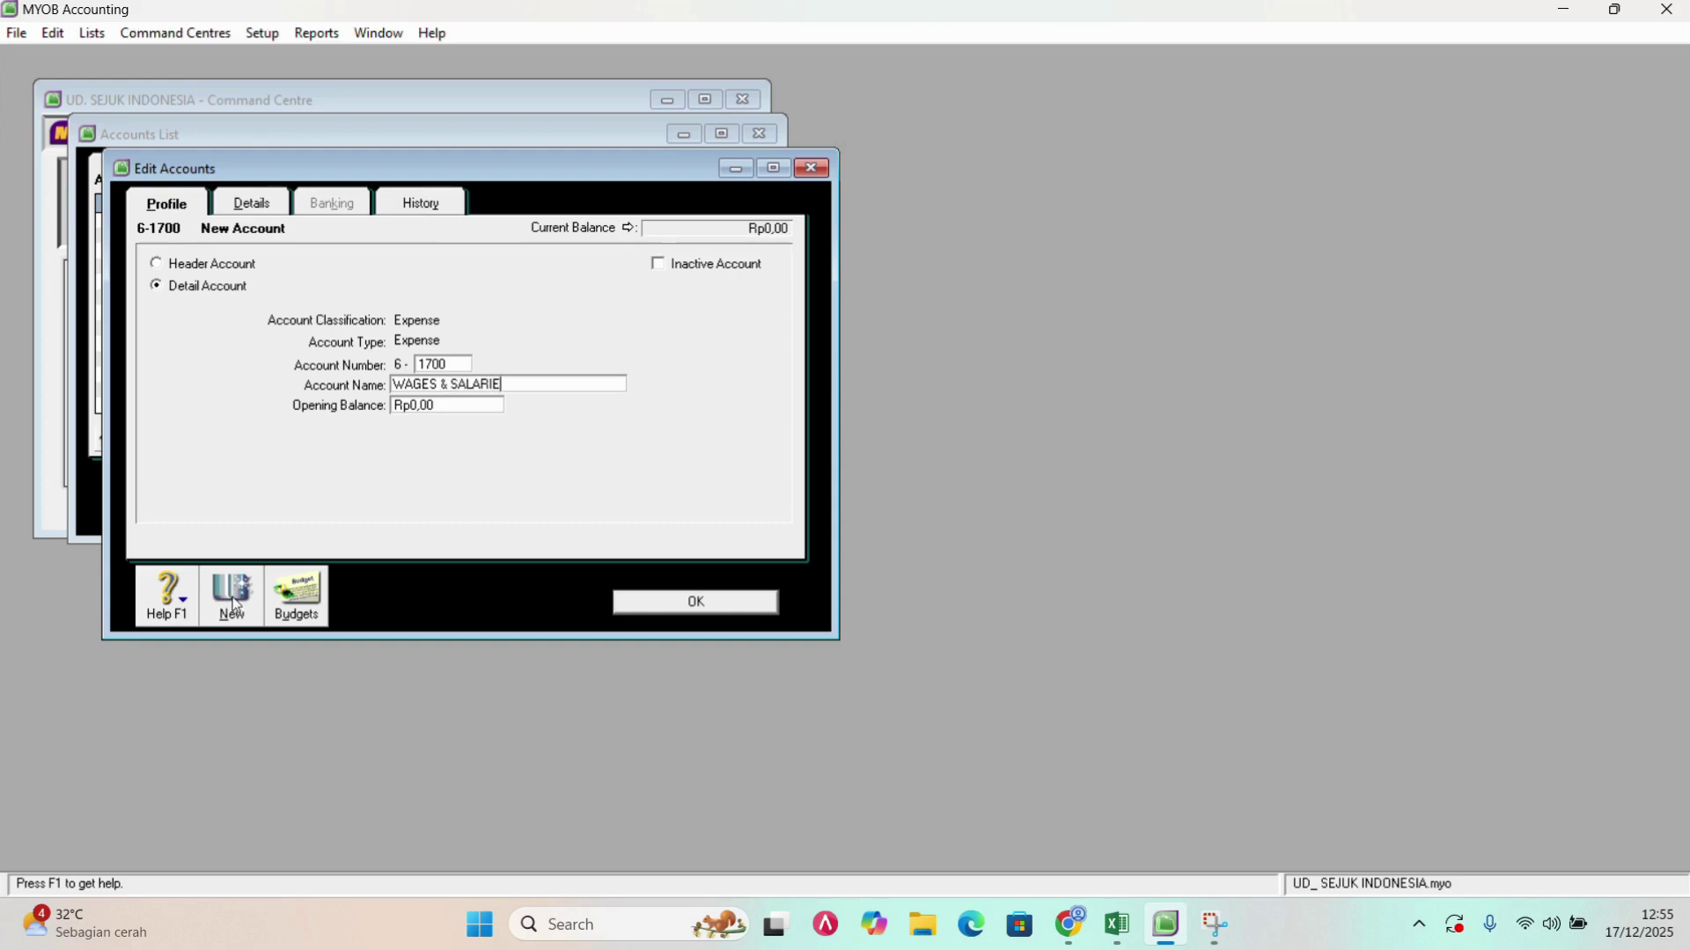
type("S EXPENSE")
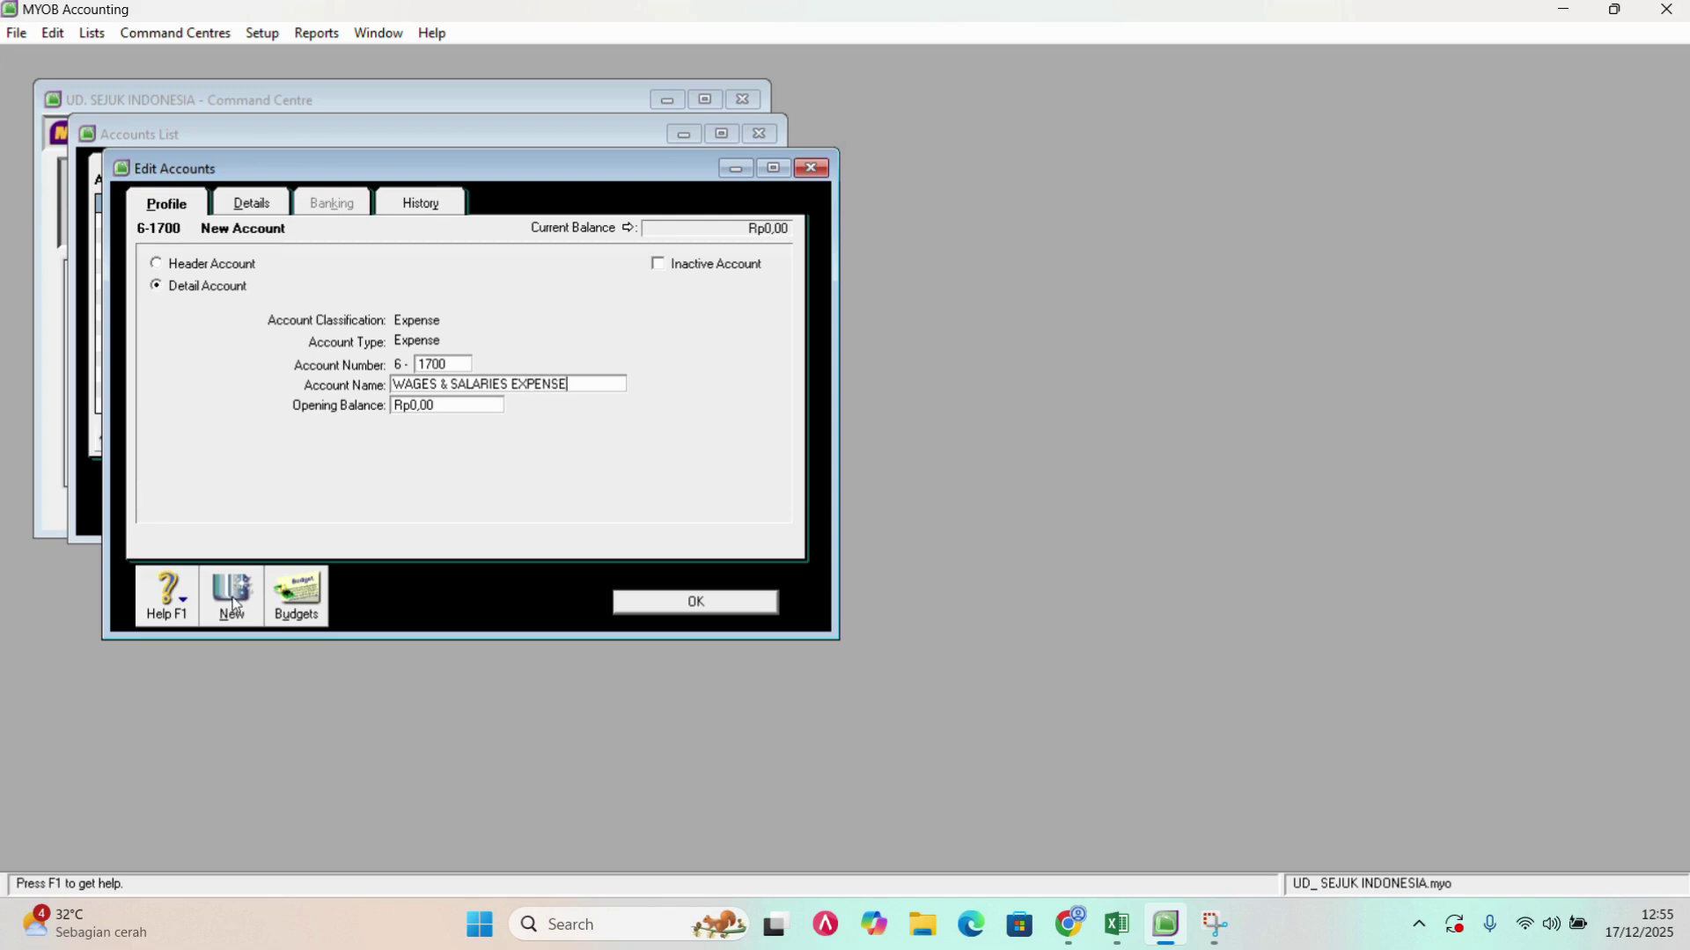
key("Tab")
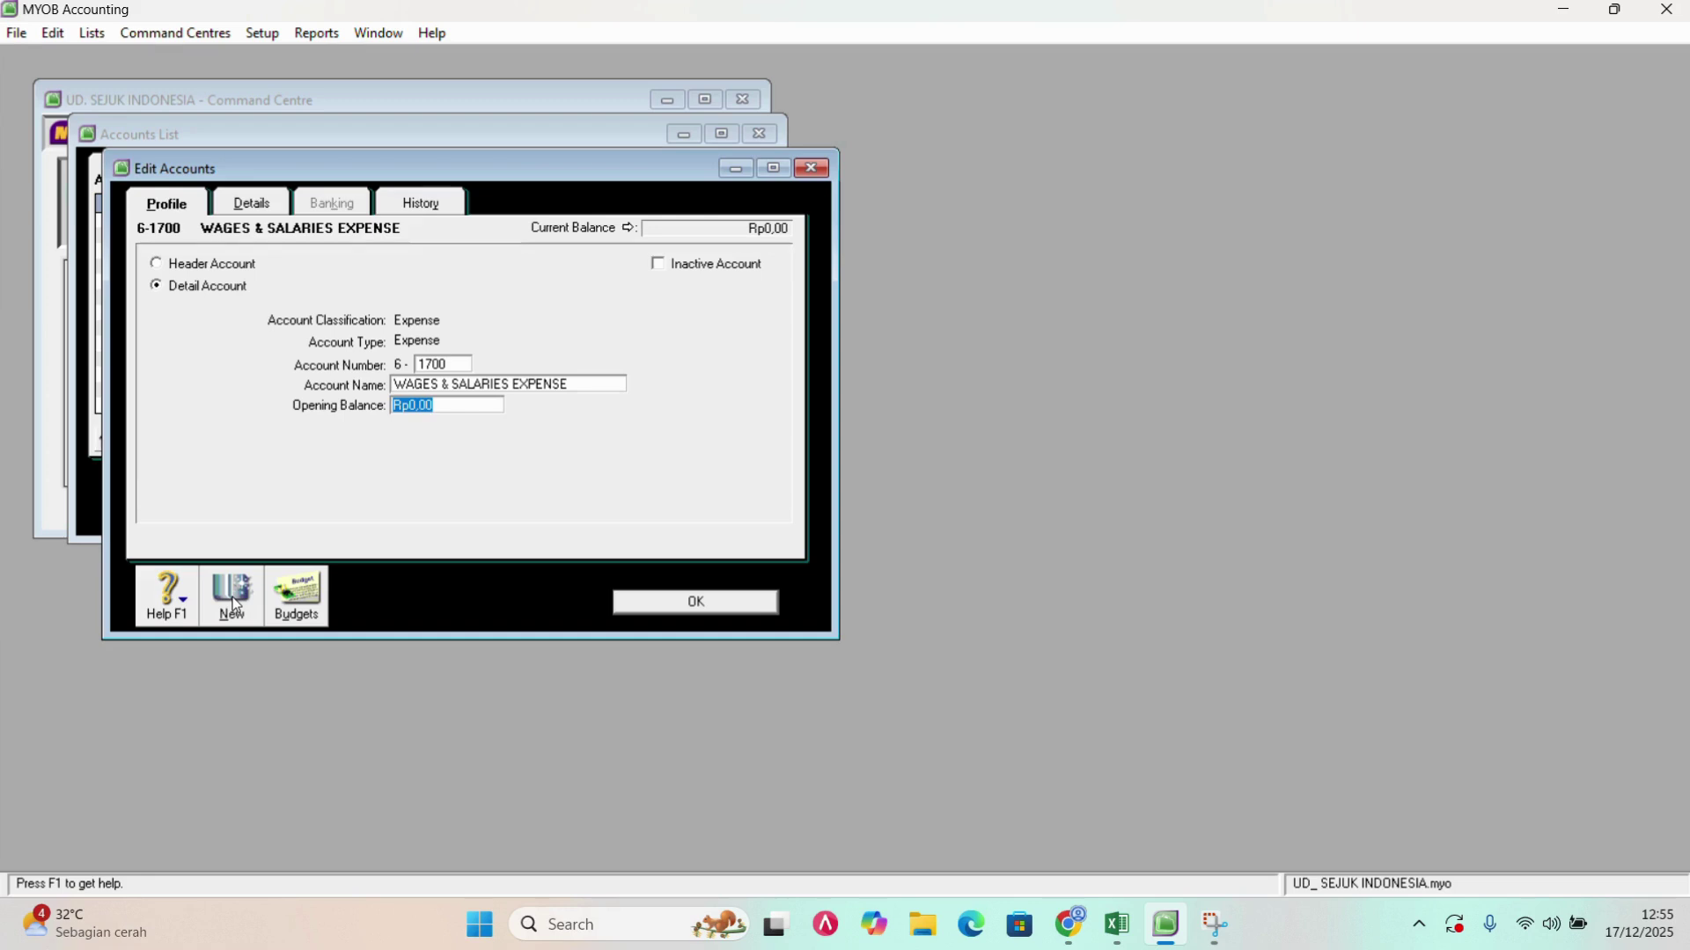
type("36300000")
key("Tab")
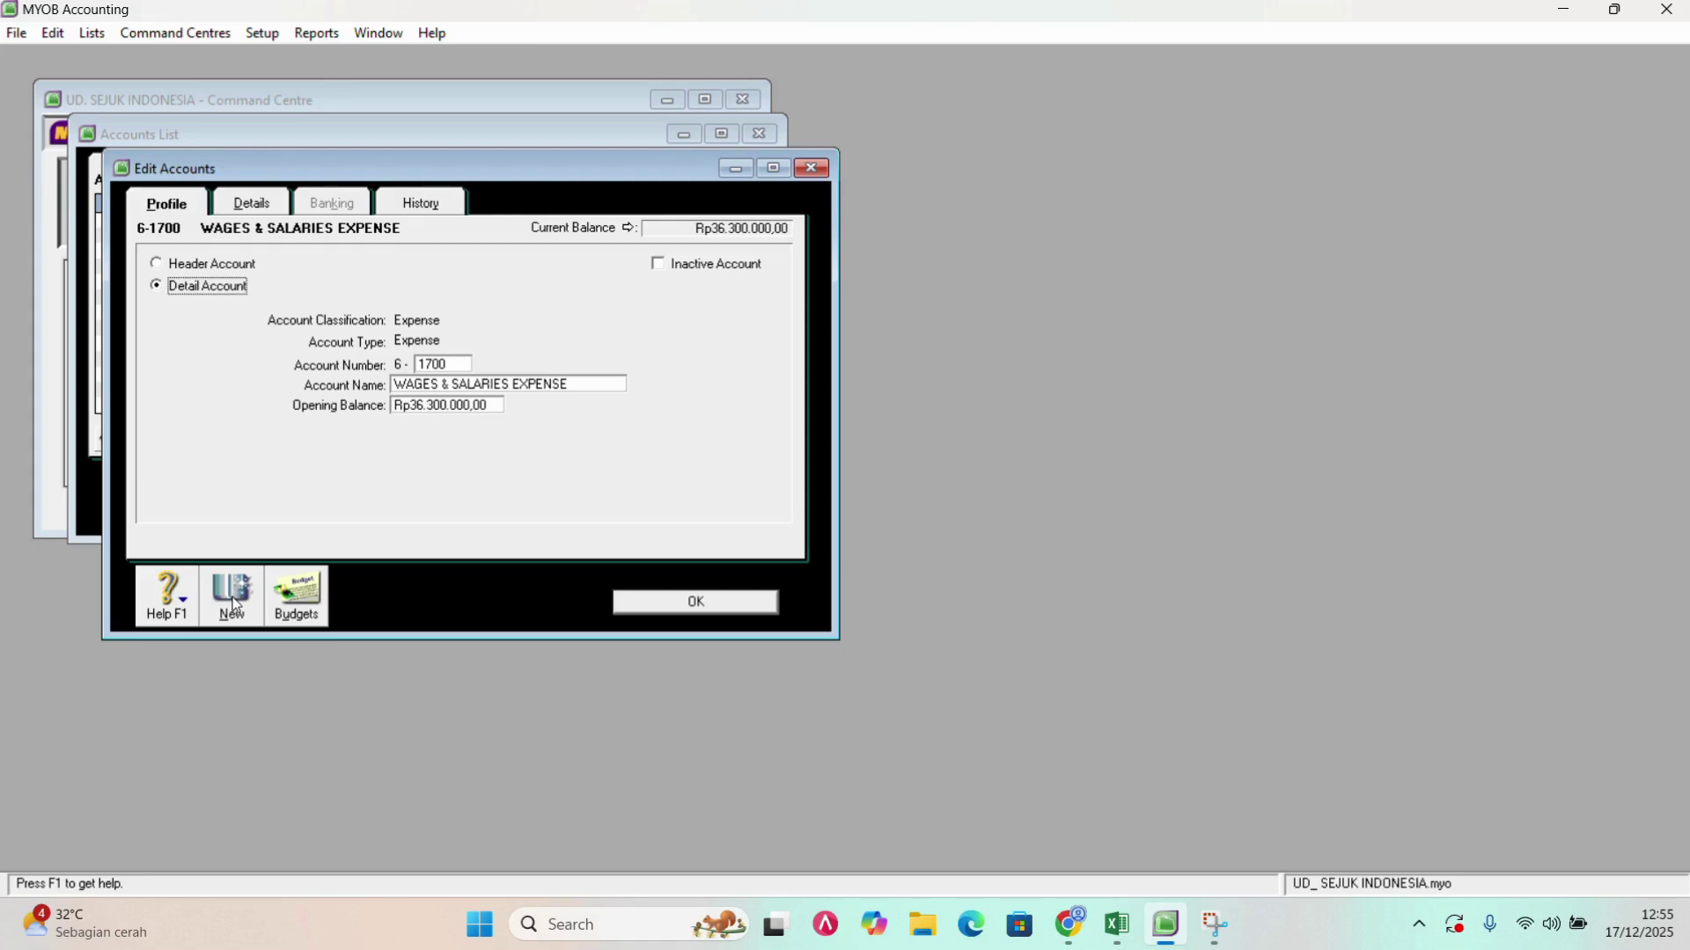
Create expense account 6-1800 named MAINTENANCE EXPENSE with an opening balance of 8450000.
left_click(234, 600)
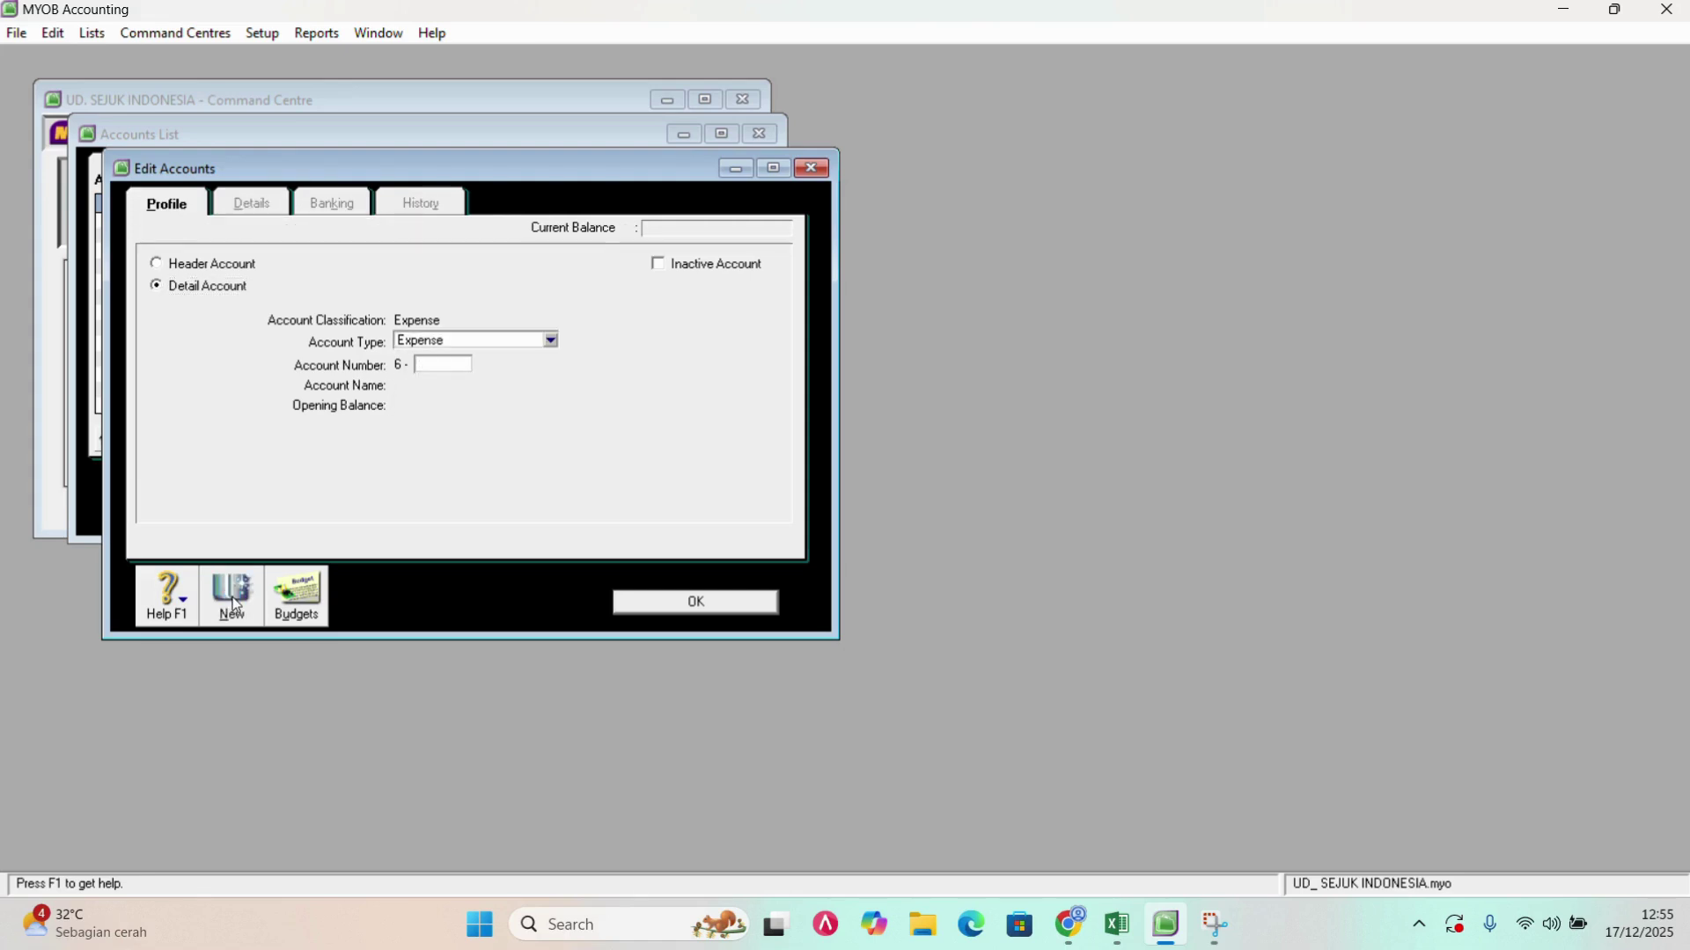
type("1800")
key("Tab")
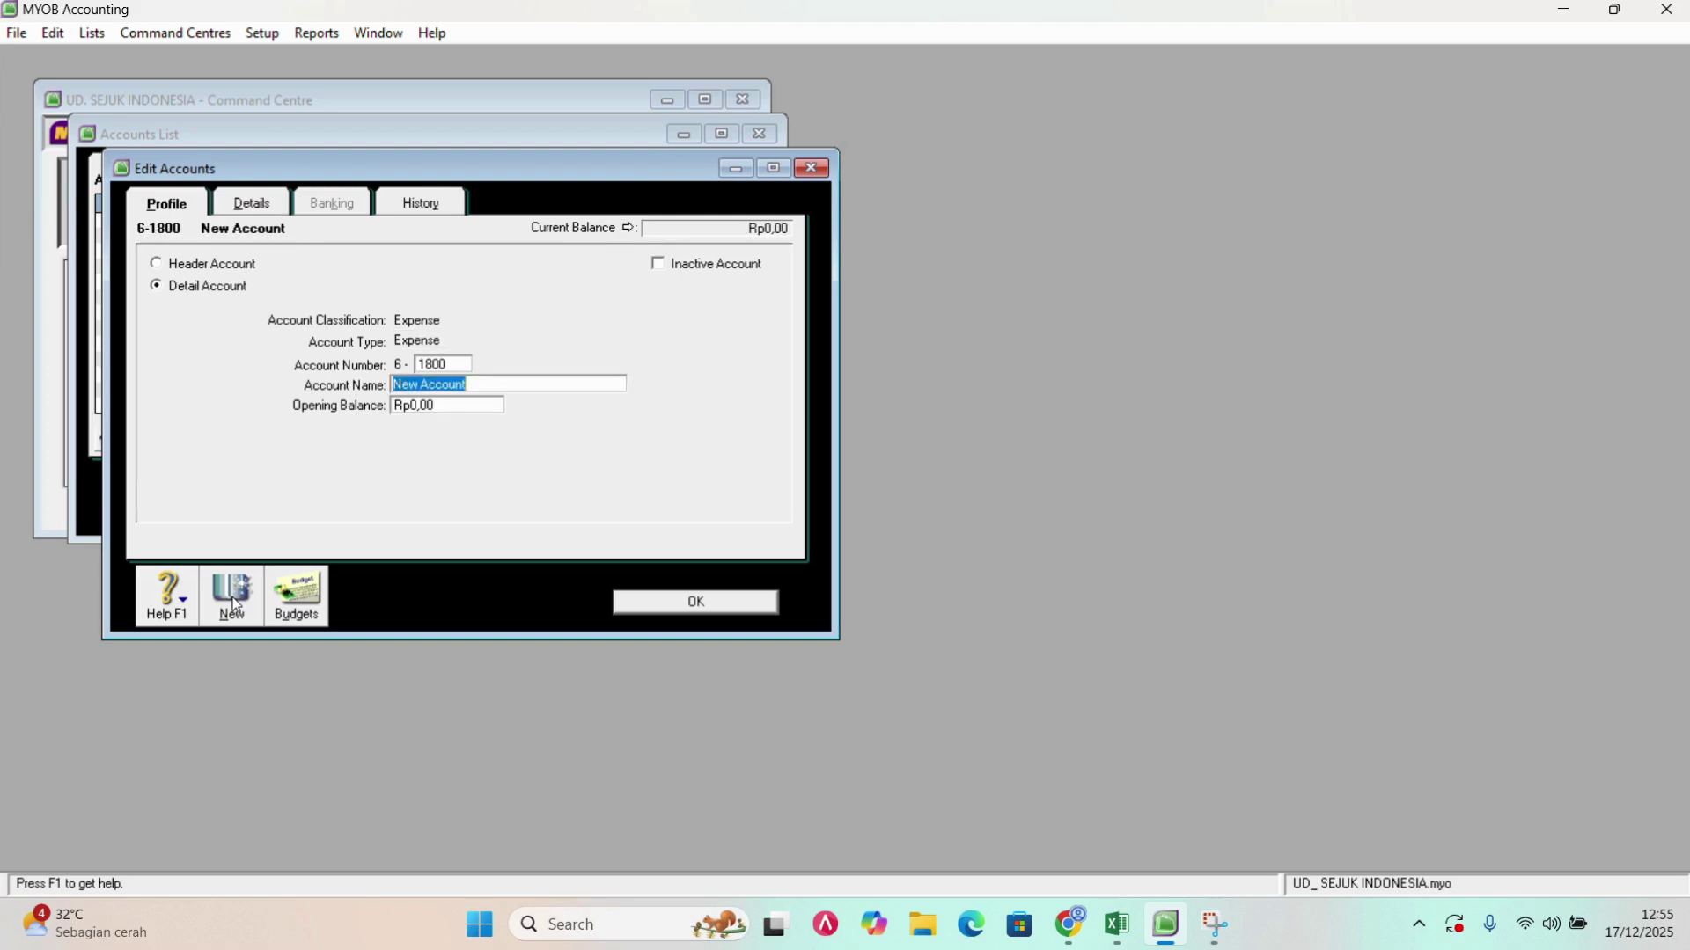
type("MAINTENANCE EXPENSE")
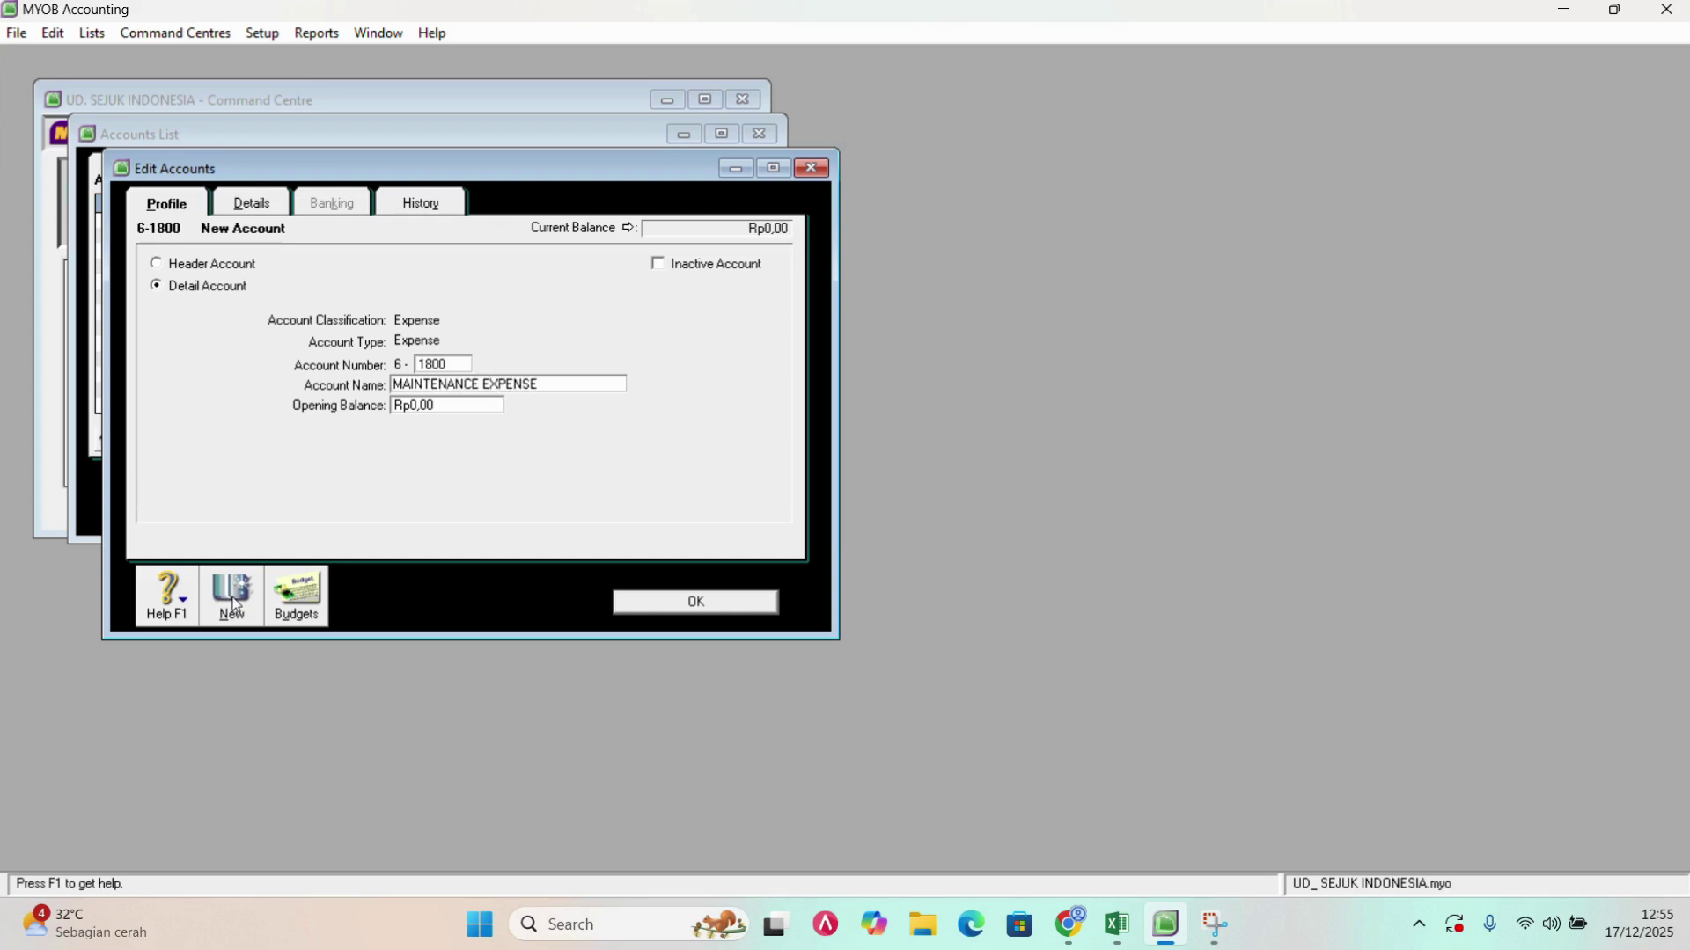
key("Tab")
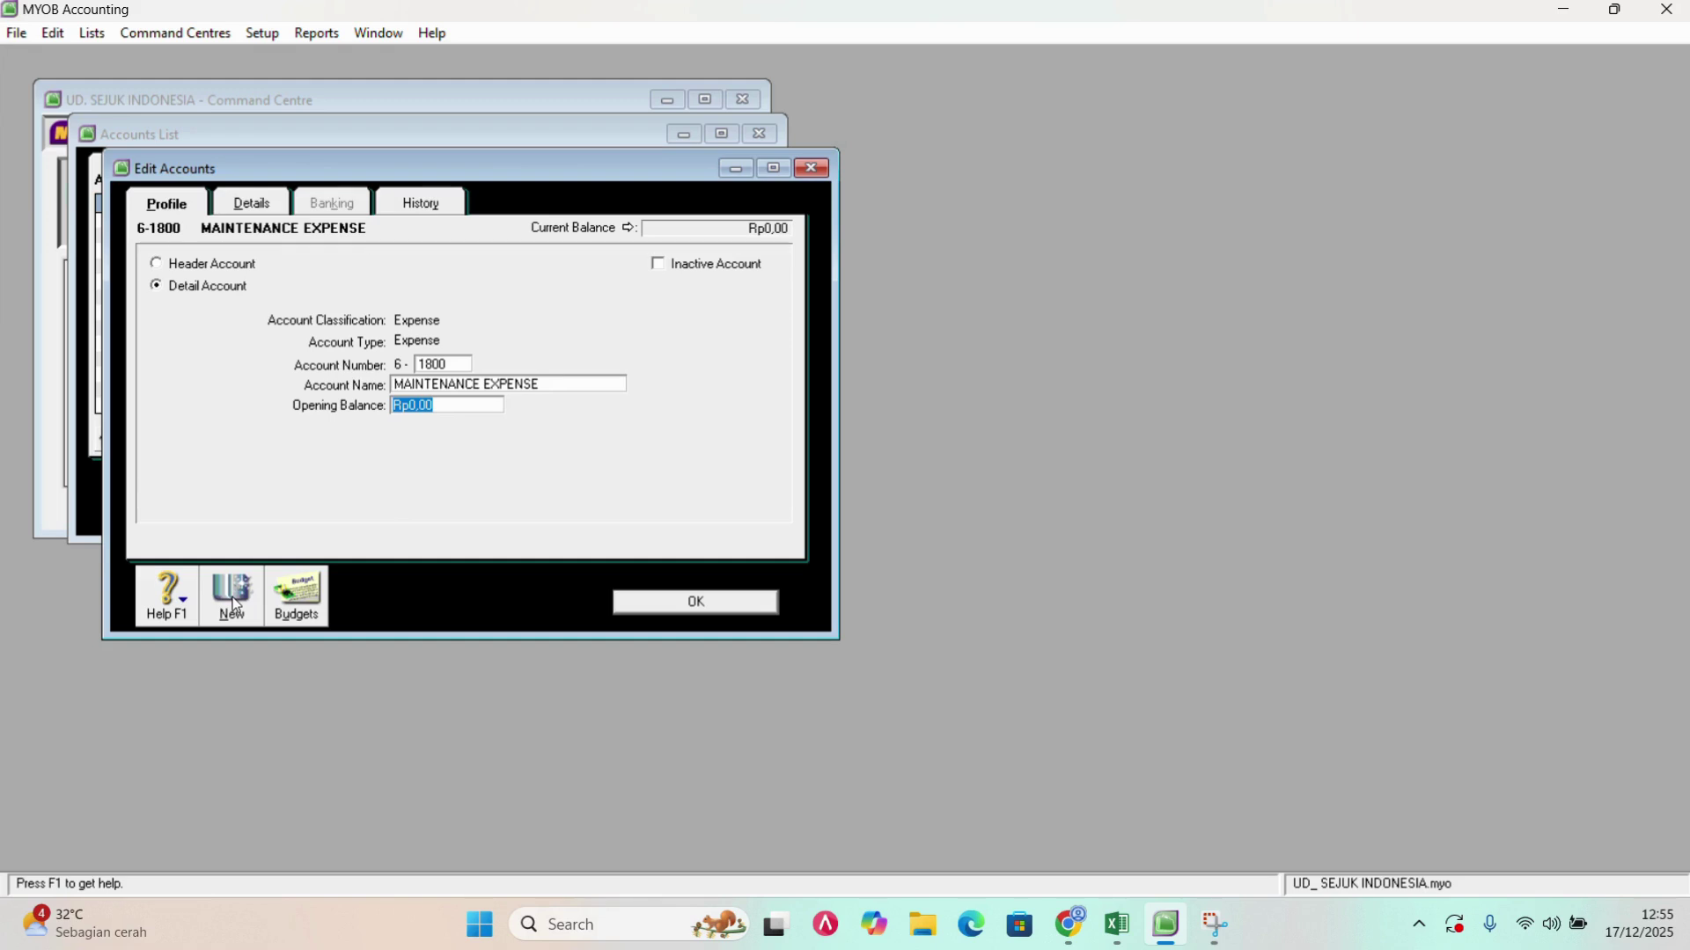
type("8450000")
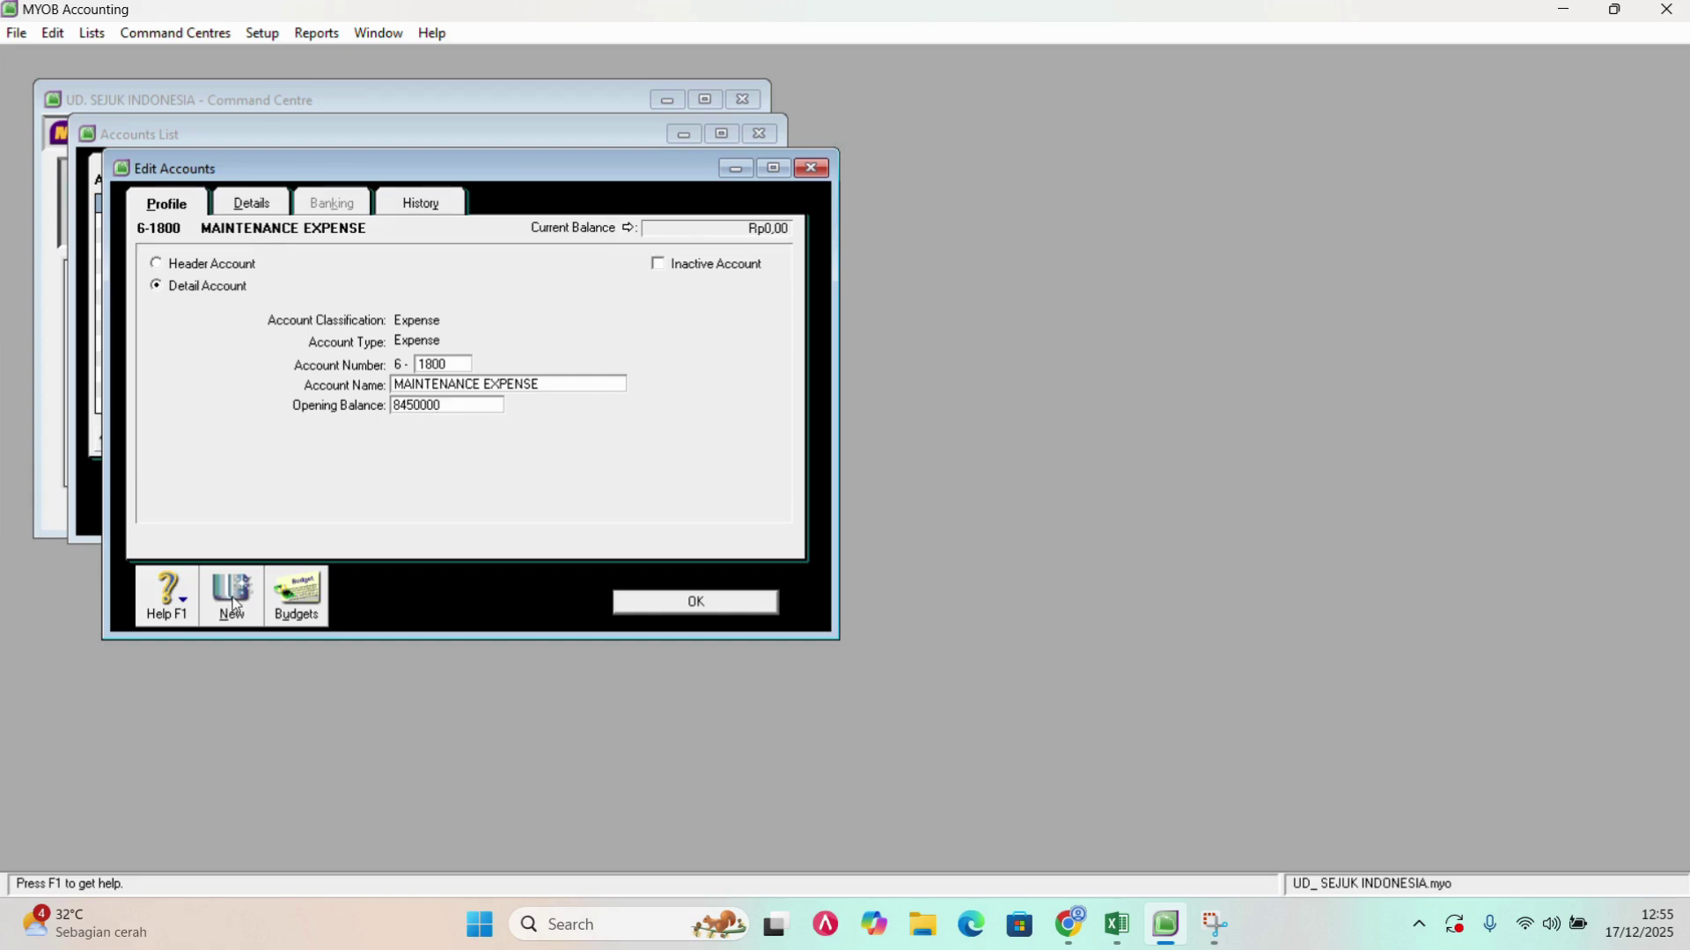
Create expense account 6-1900 named OTHER OPERATING EXPENSE with an opening balance of 19.267.000, and close the account editor.
left_click(234, 604)
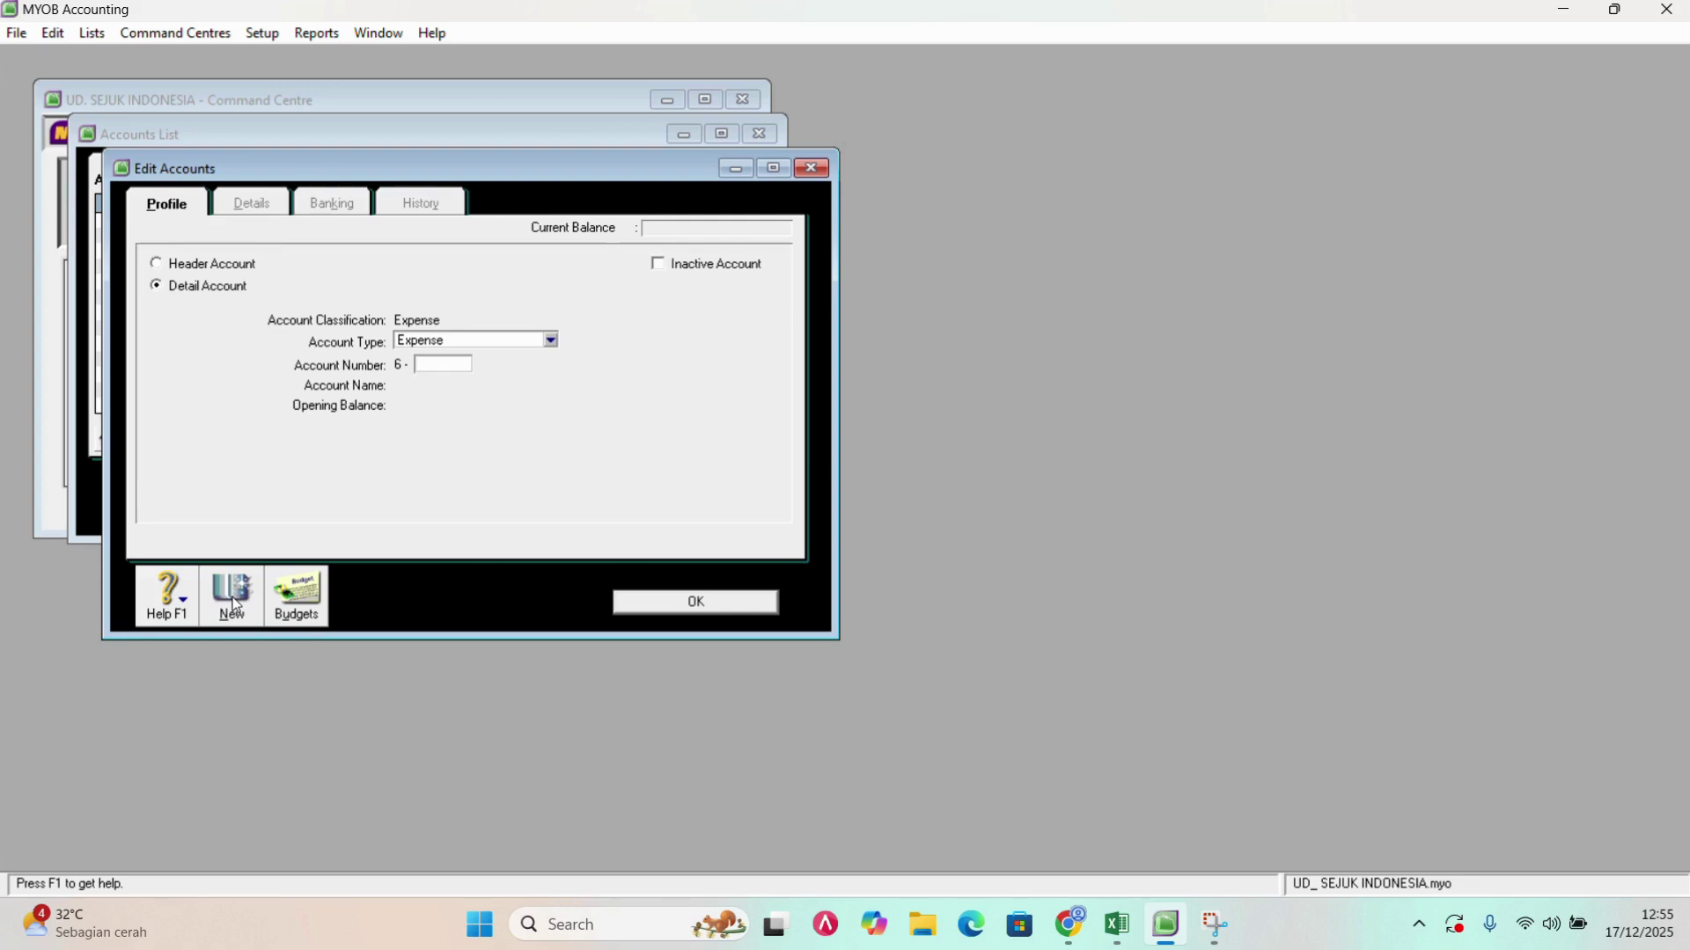
type("1900")
key("Tab")
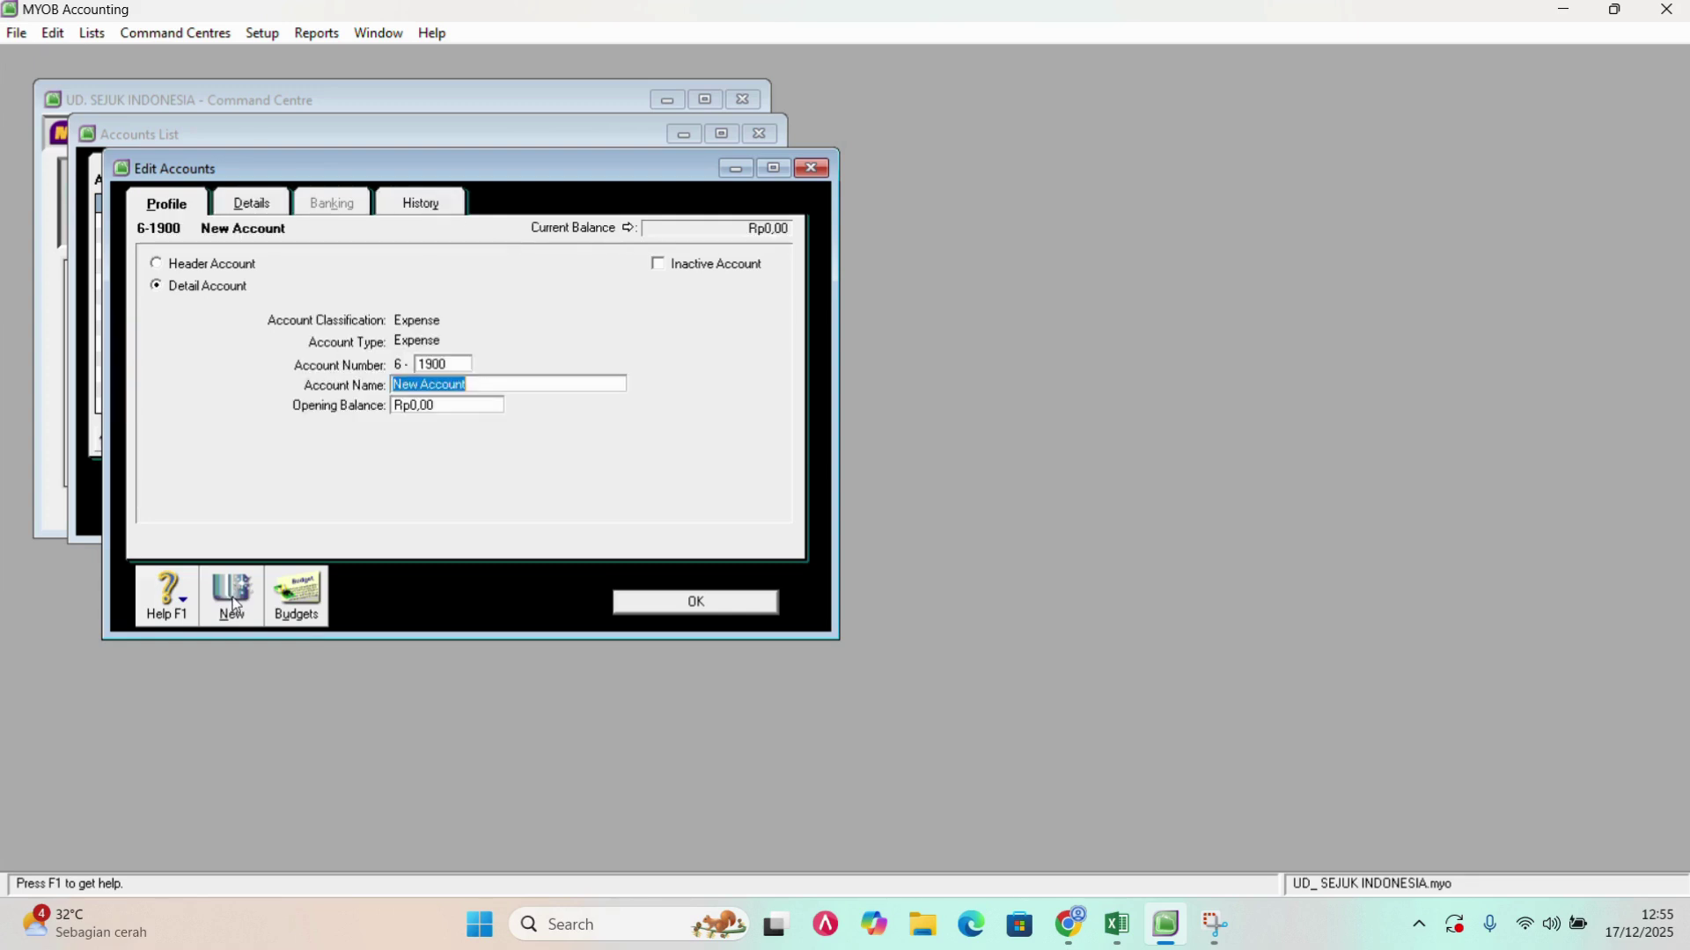
type("OTHER OPERATING ")
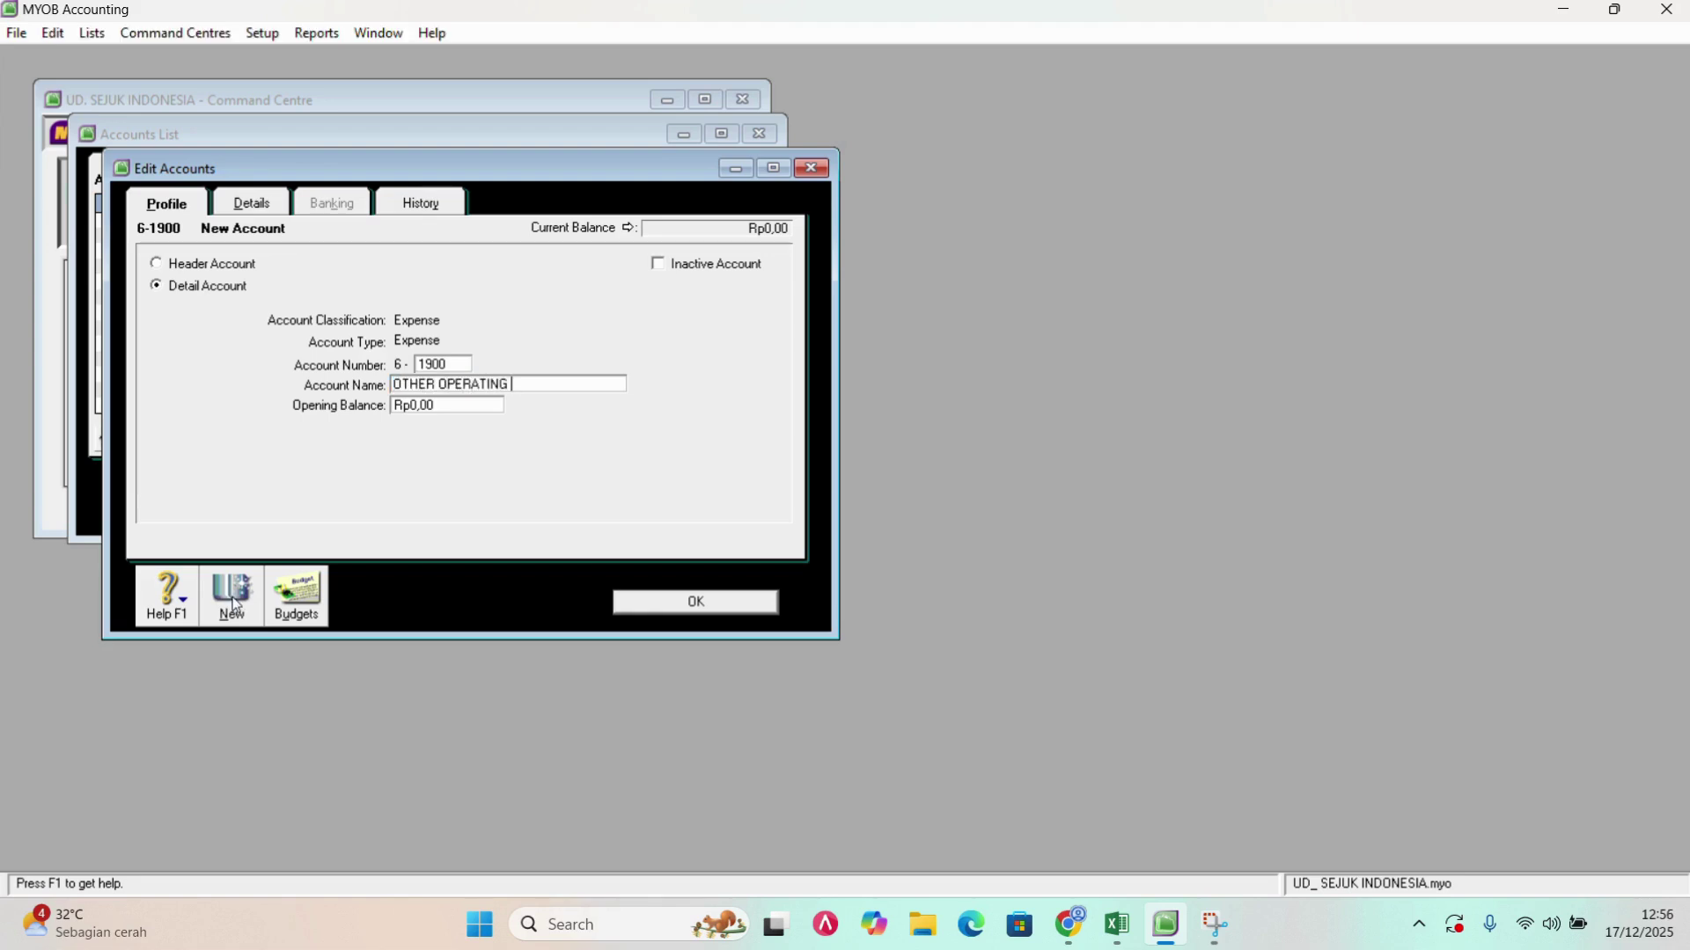
type("EXPENSE")
key("Tab")
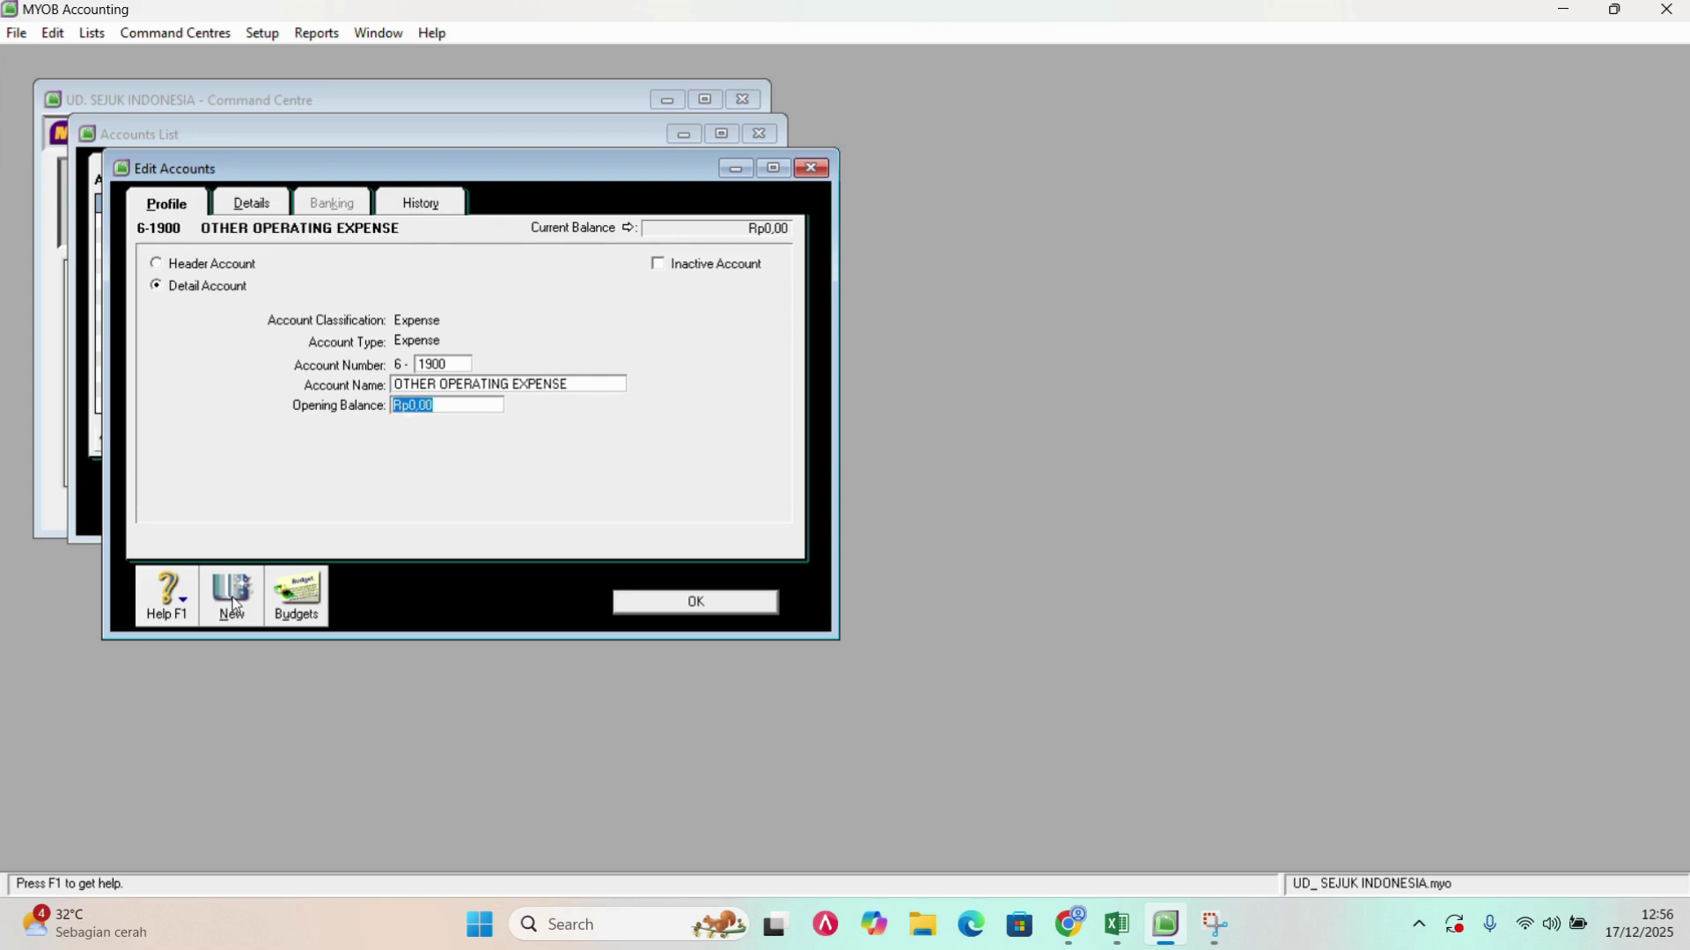
type("19.")
type("267.")
type("000")
key("Tab")
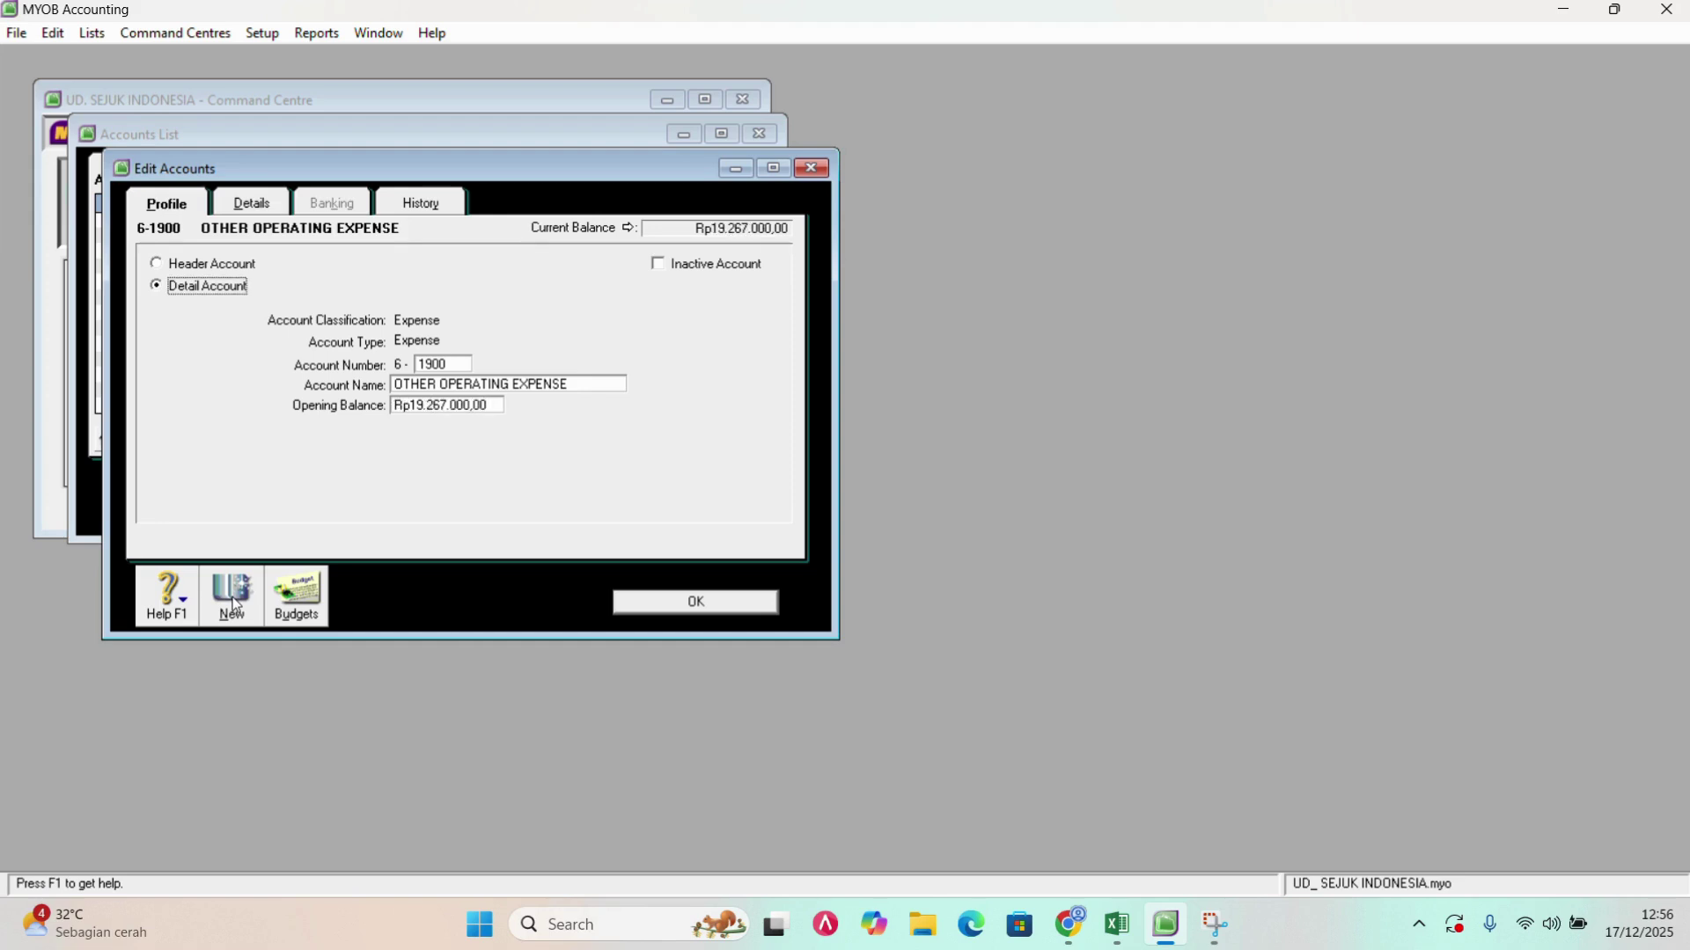
left_click(233, 597)
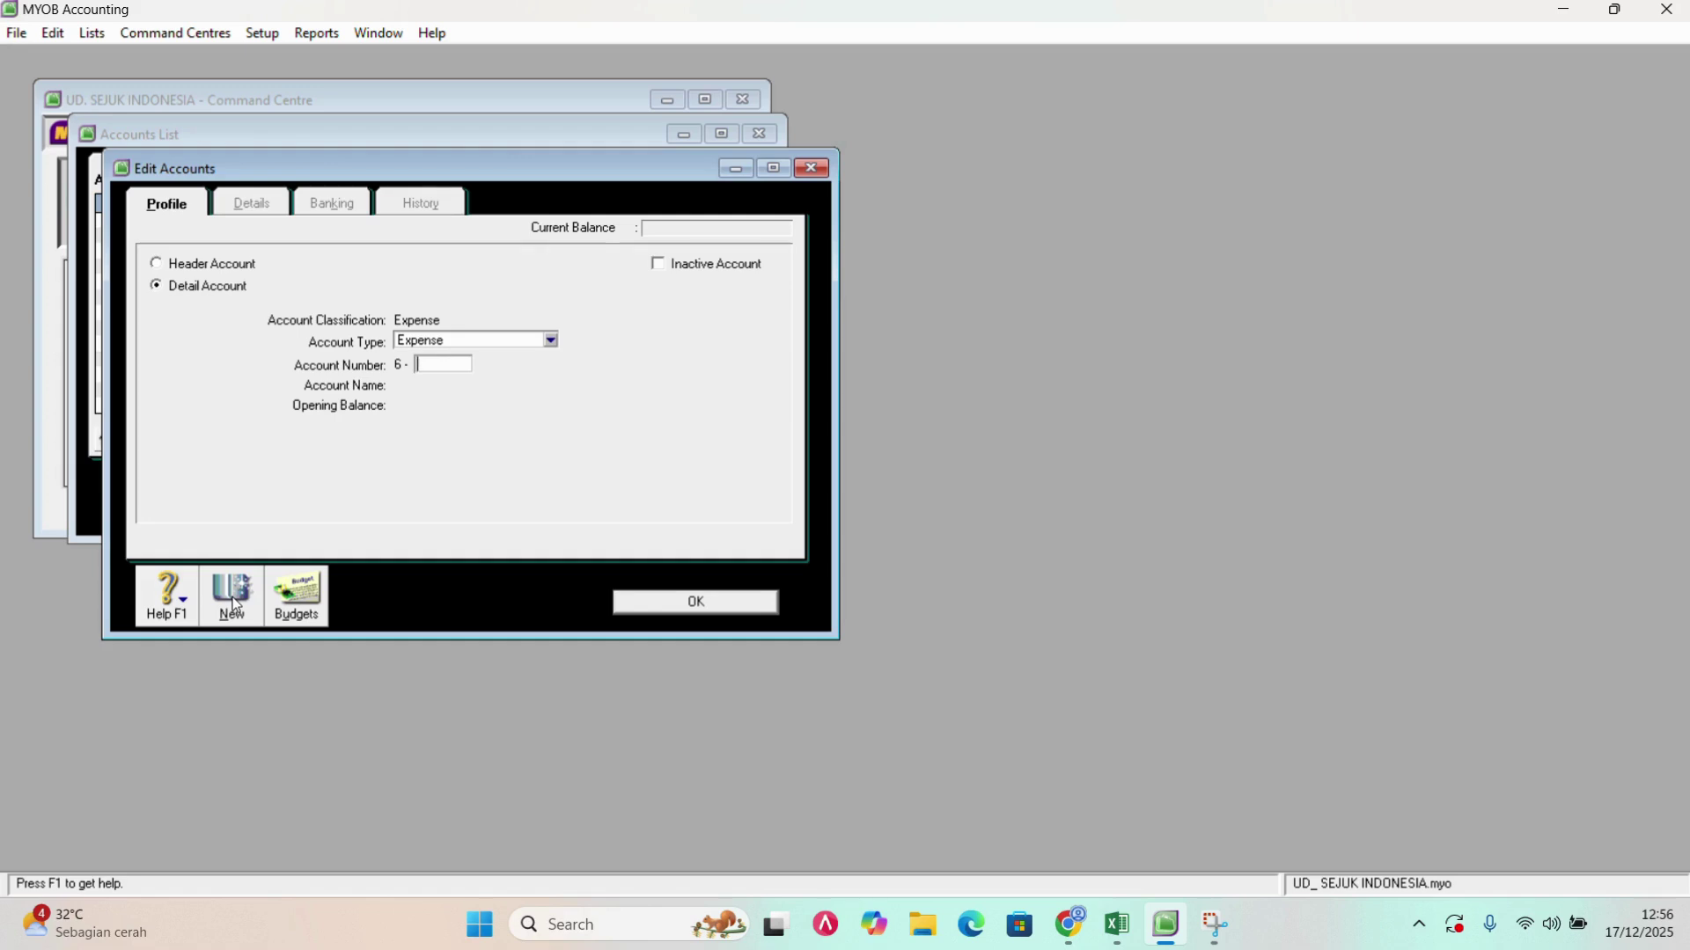
left_click(640, 602)
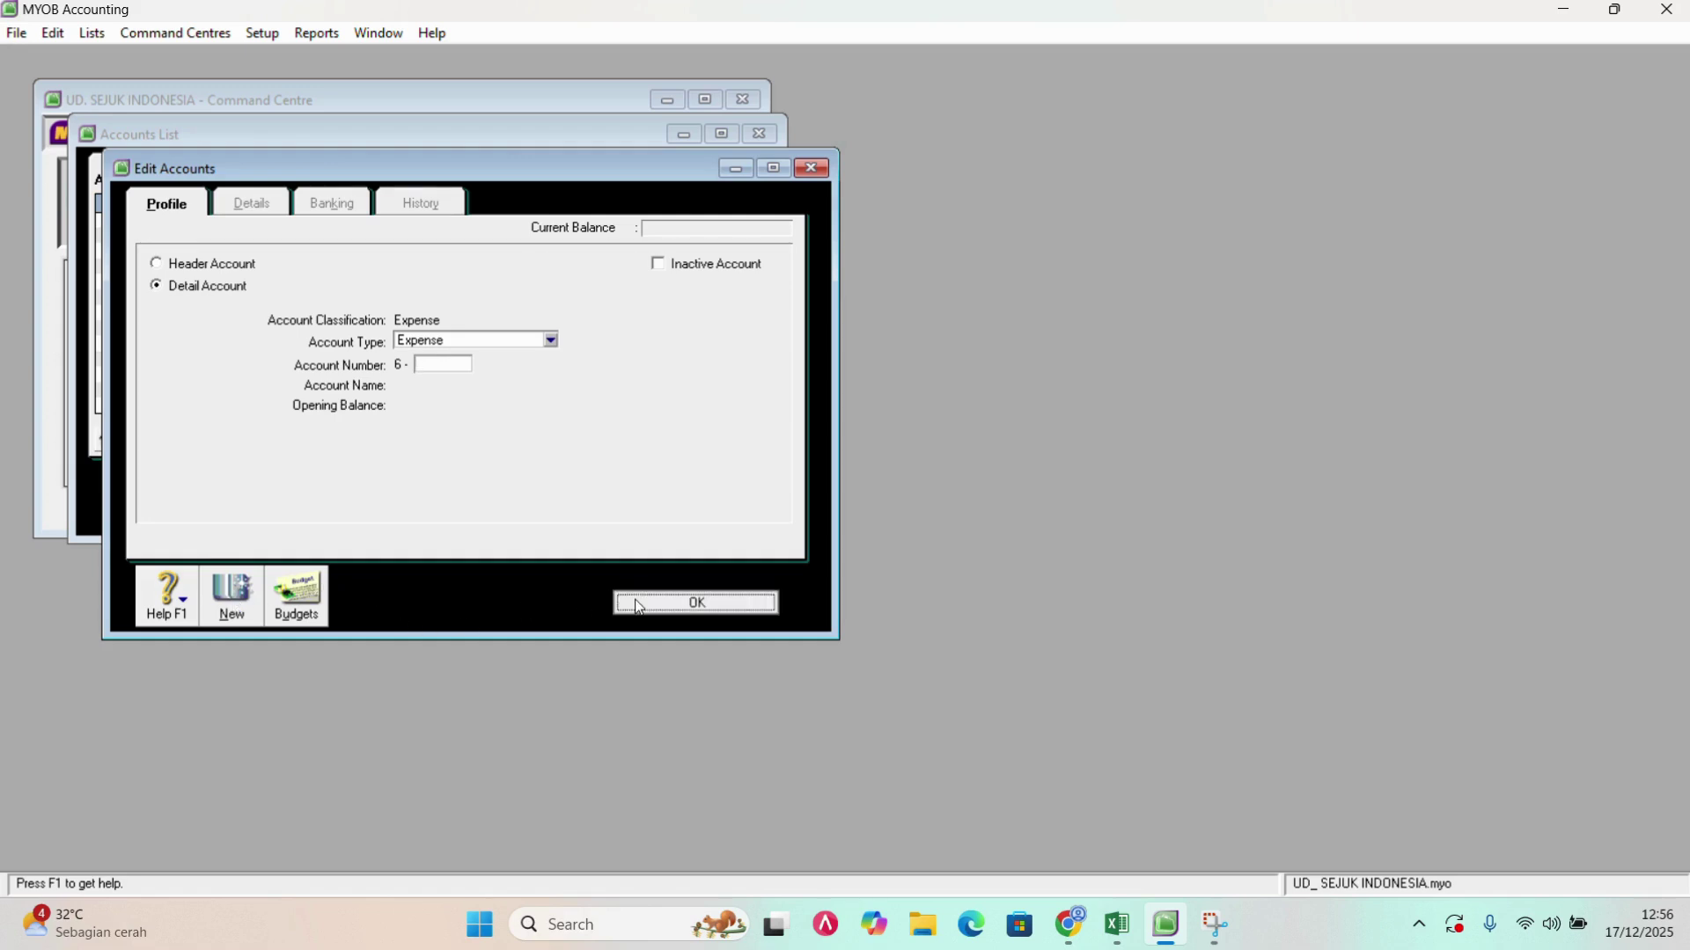